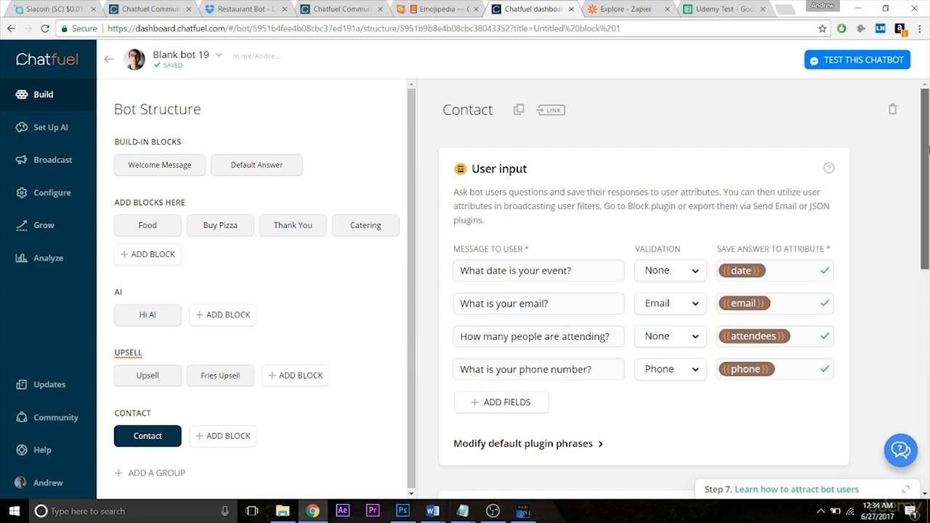
- Insert a JSON API plugin card between the Send email card and the thank-you message in the Contact block
drag(929, 149, 924, 404)
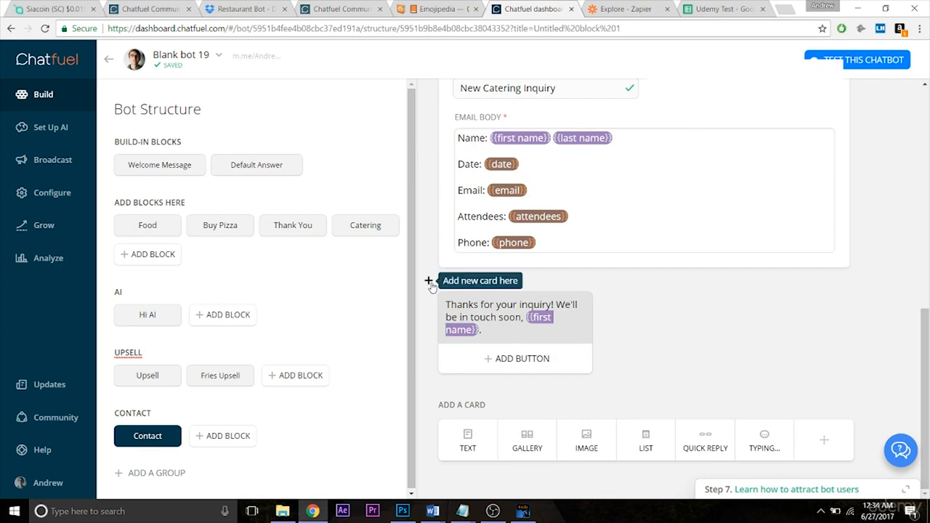
click(430, 282)
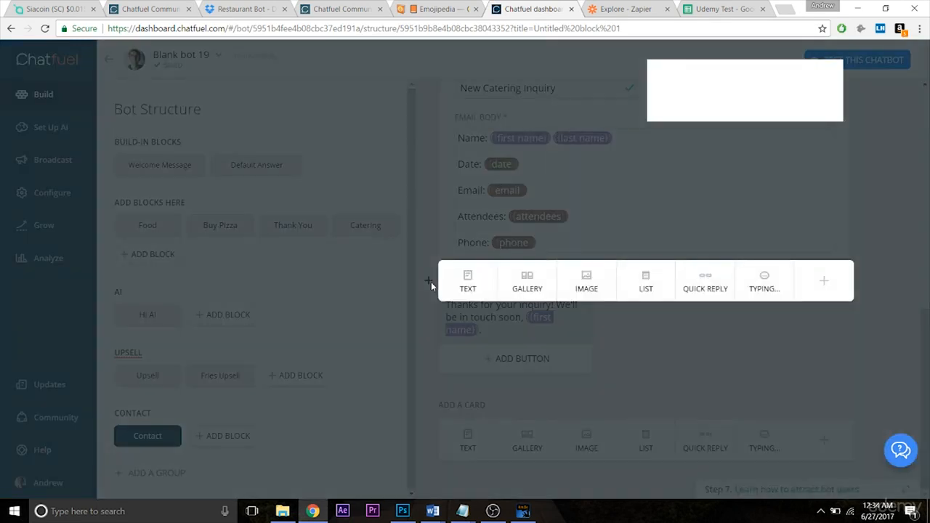
click(822, 284)
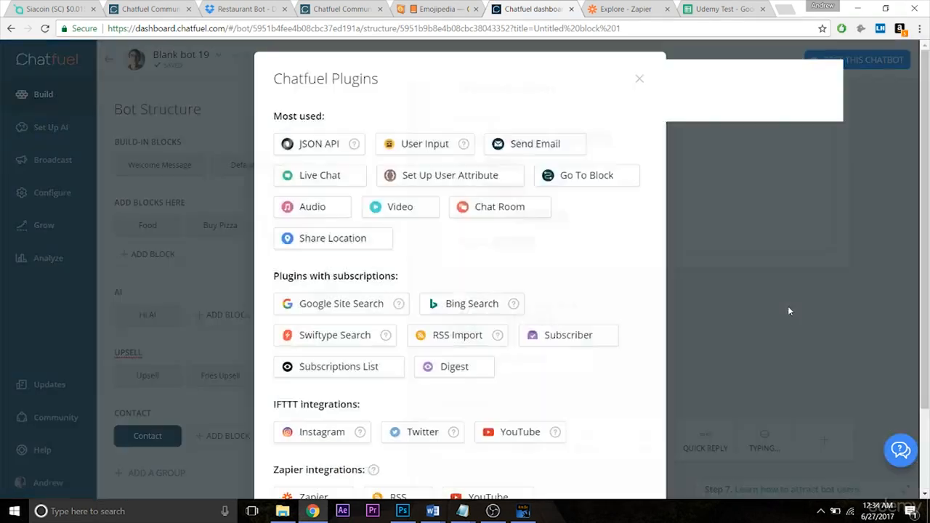
click(311, 152)
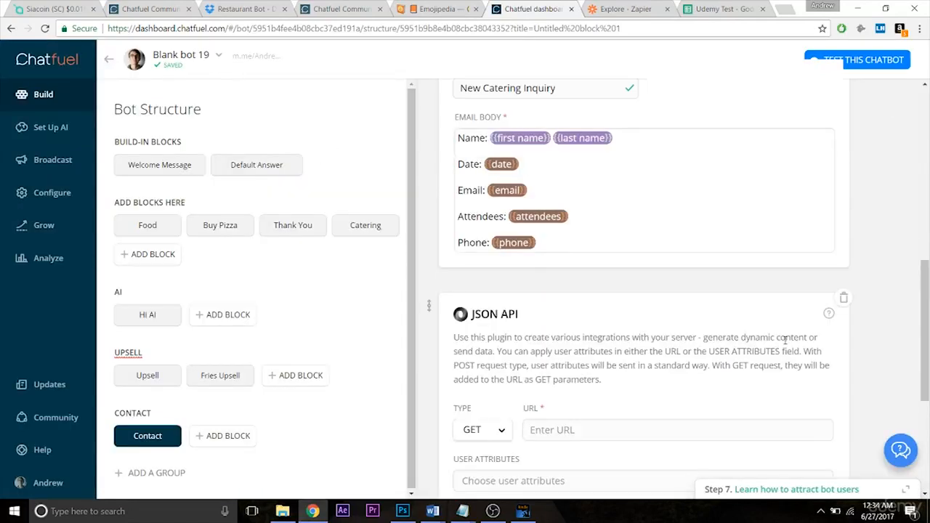
- Set the JSON API card's request type to POST
drag(928, 298, 929, 351)
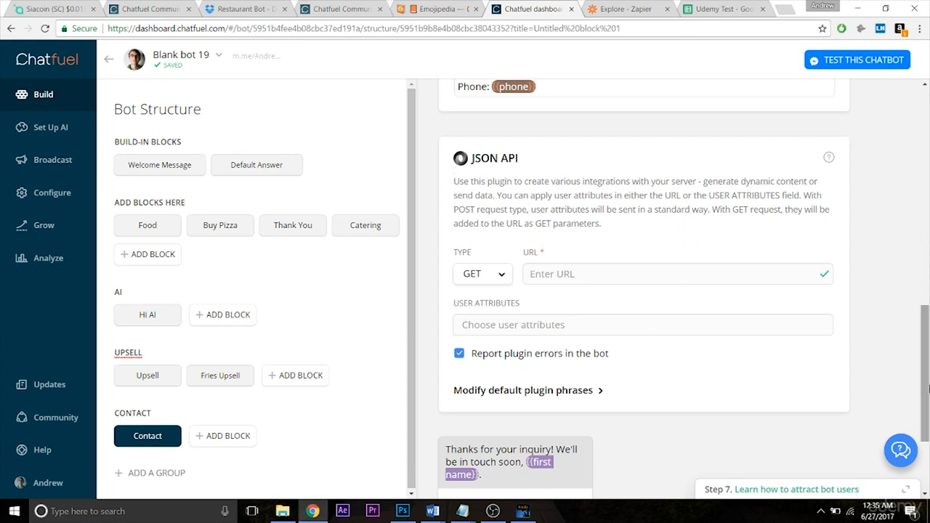
scroll(928, 331, up, 2)
scroll(929, 330, up, 2)
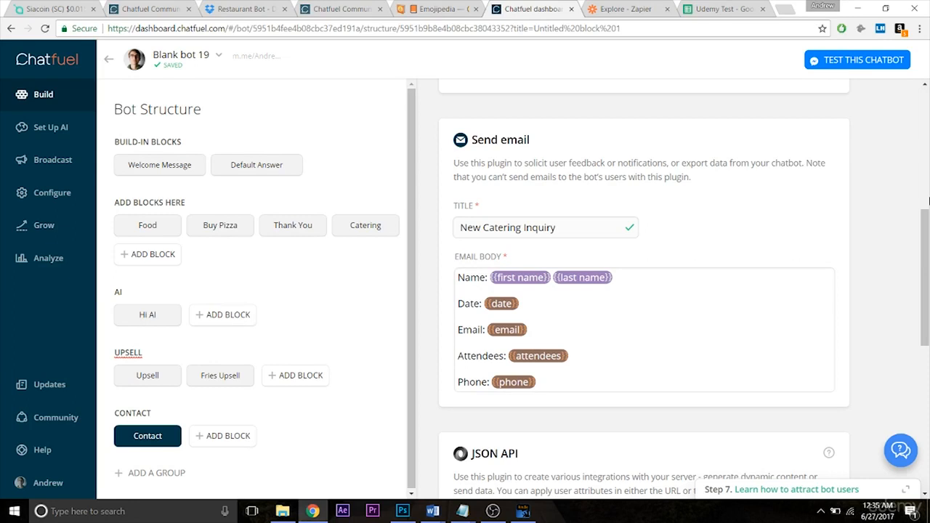
drag(926, 231, 927, 332)
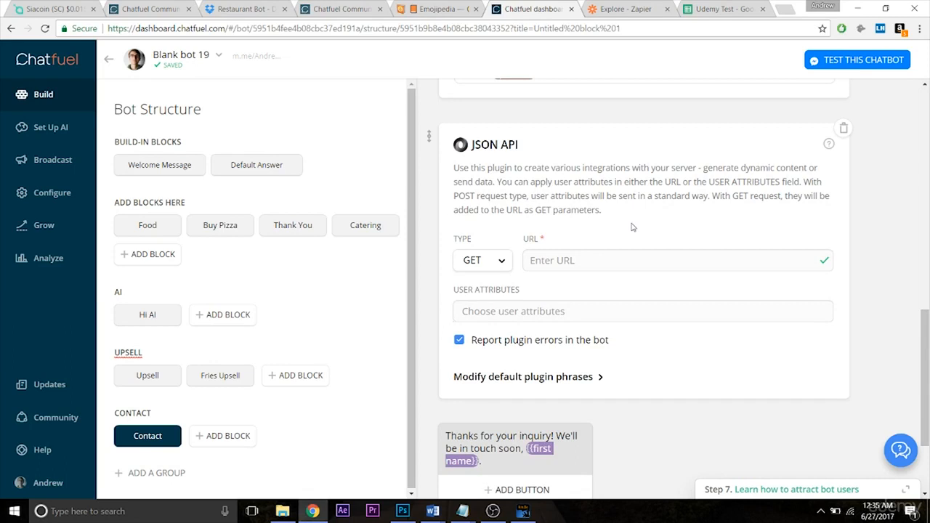
click(474, 261)
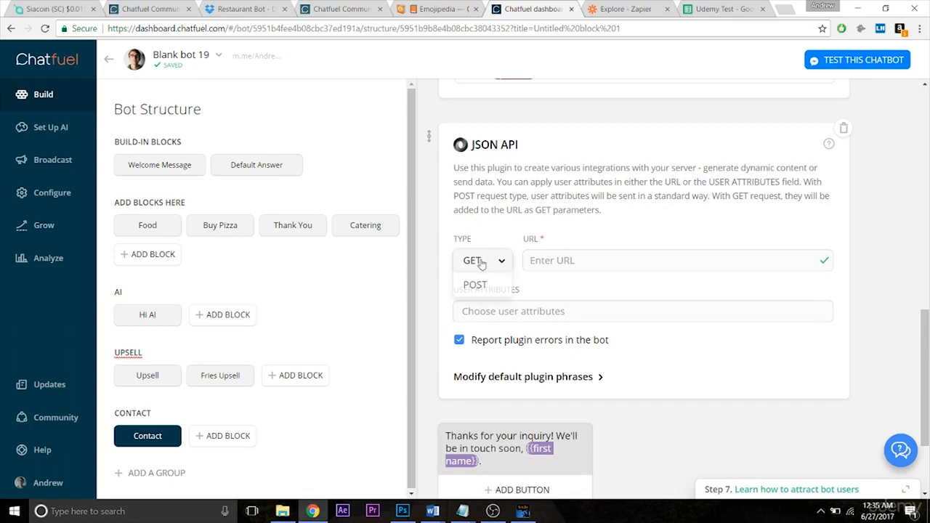
click(476, 284)
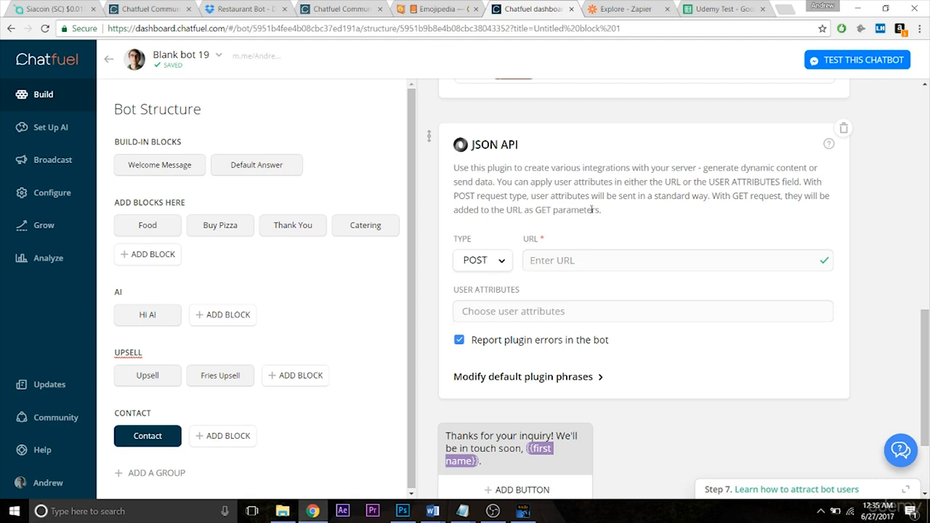
- Switch to Zapier and start a new Zap with Webhooks by Zapier as the trigger app
click(633, 11)
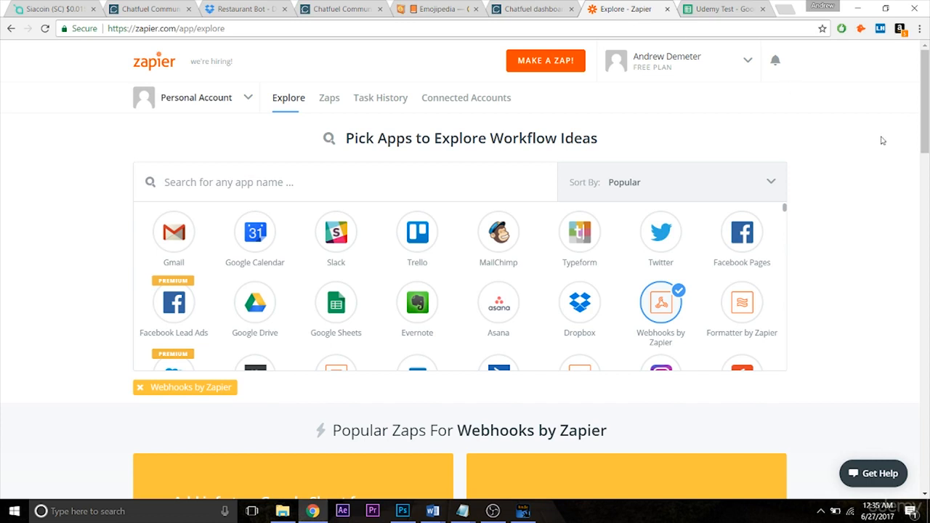
click(535, 65)
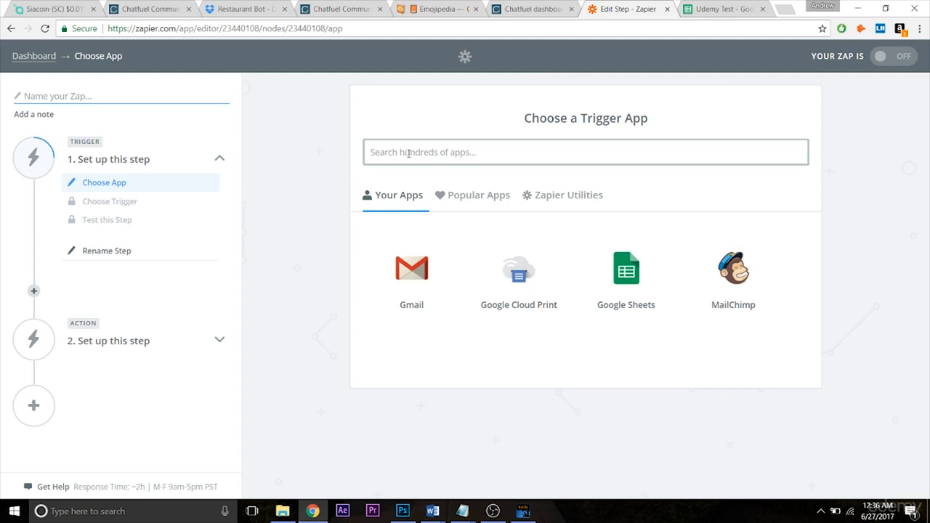
text(web)
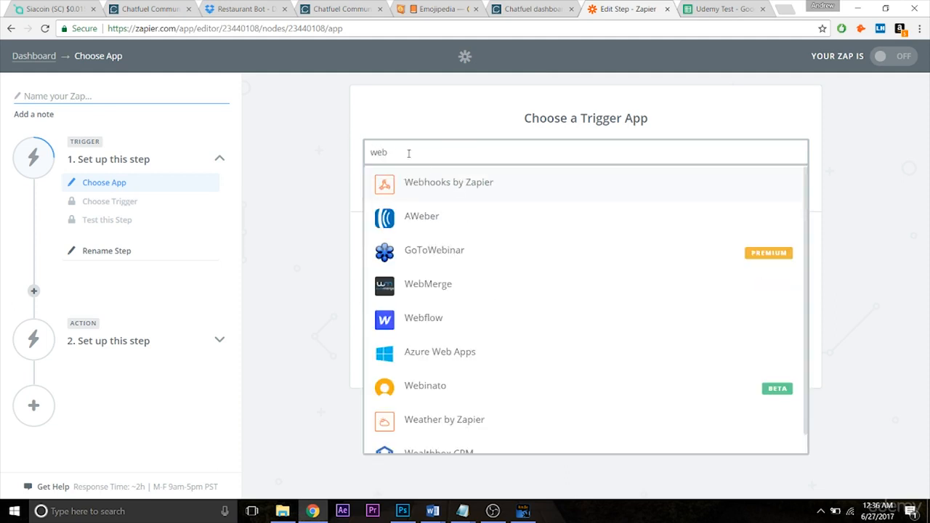
click(443, 192)
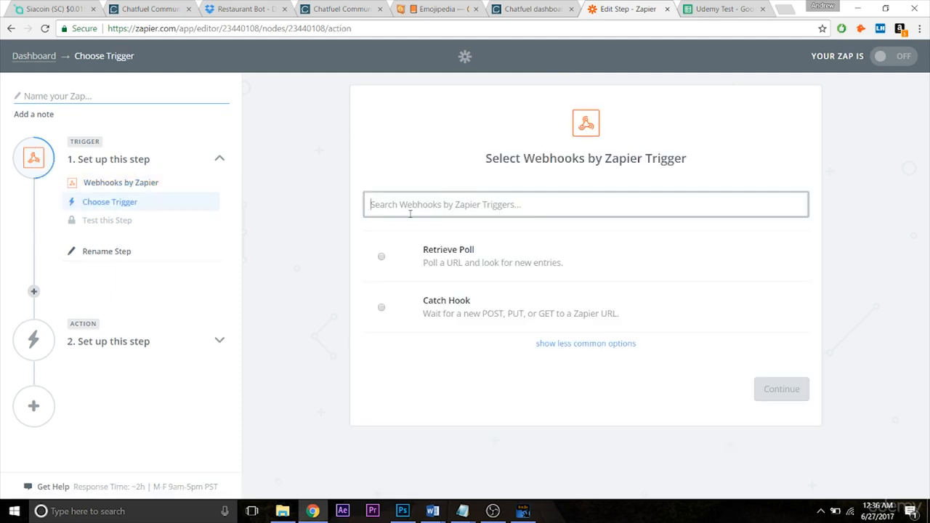
- Choose Catch Hook as the webhook trigger and continue with the child key left empty
click(387, 317)
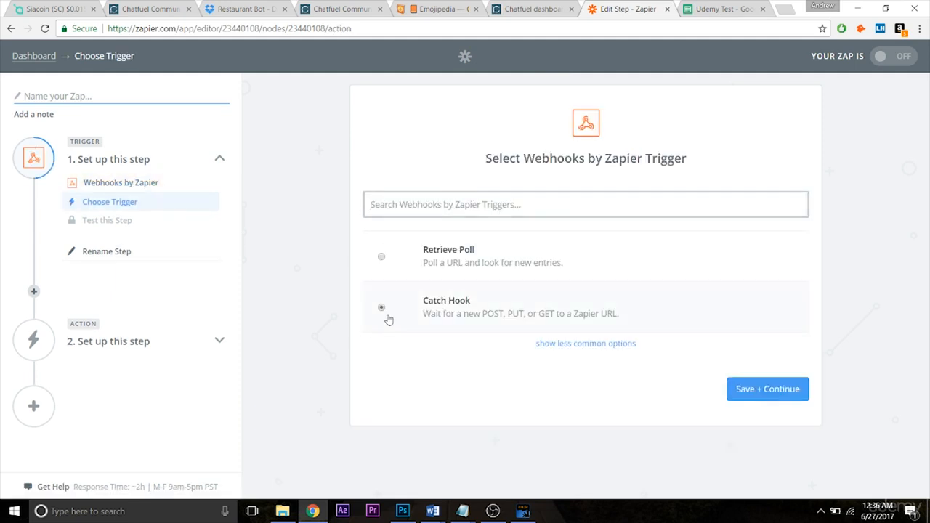
click(760, 397)
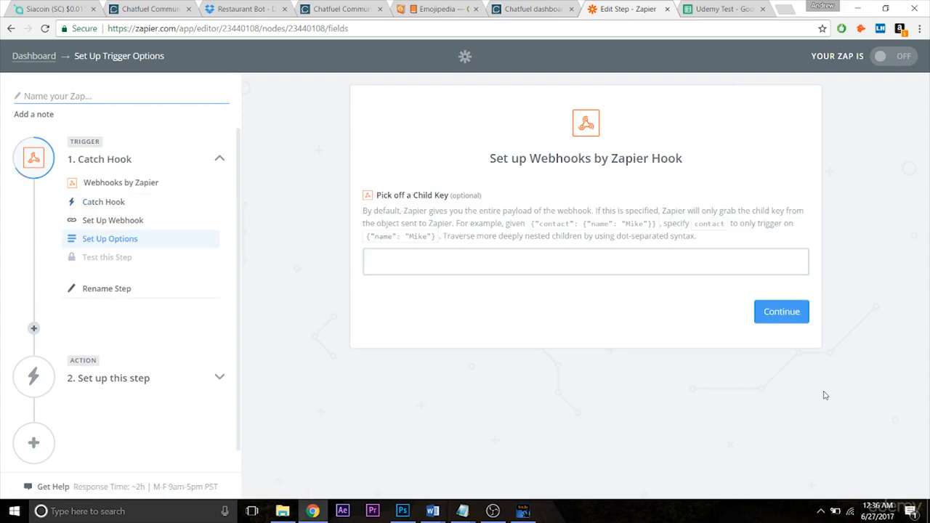
click(785, 314)
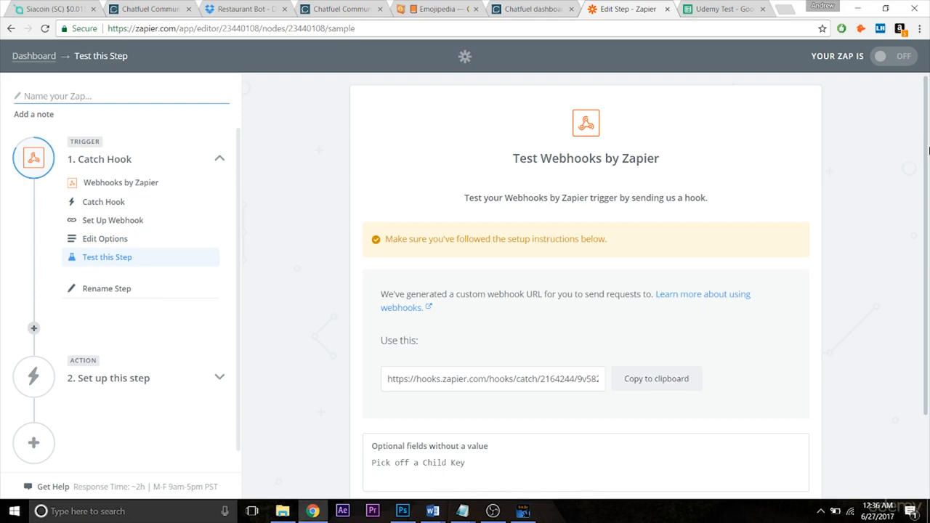
- Copy the custom webhook URL from Zapier and paste it as the URL of the JSON API card in Chatfuel
drag(928, 151, 920, 233)
click(923, 156)
scroll(920, 233, down, 1)
click(663, 288)
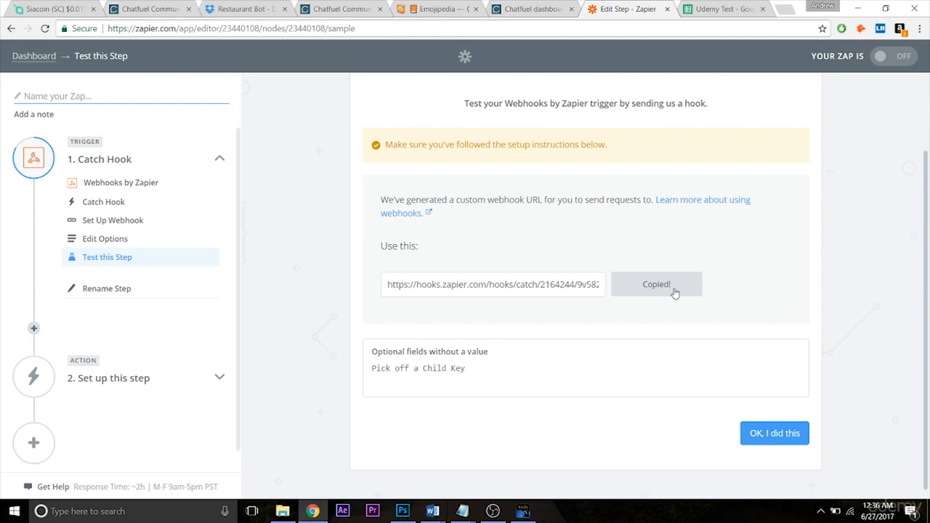
click(533, 9)
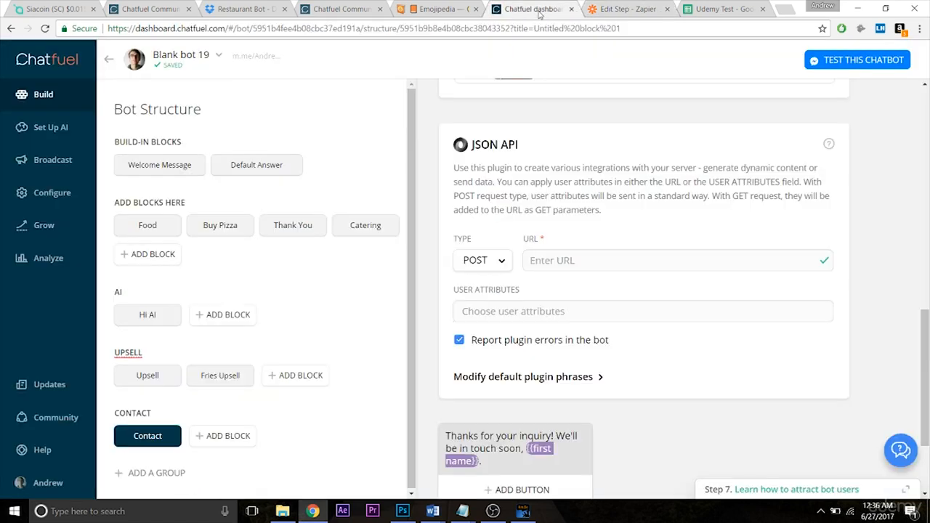
click(599, 266)
key(ctrl+v)
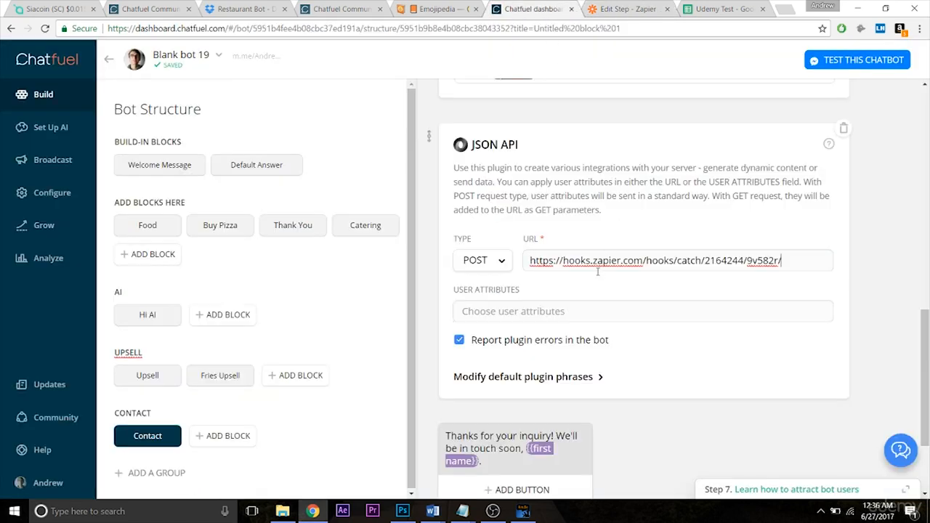
click(882, 258)
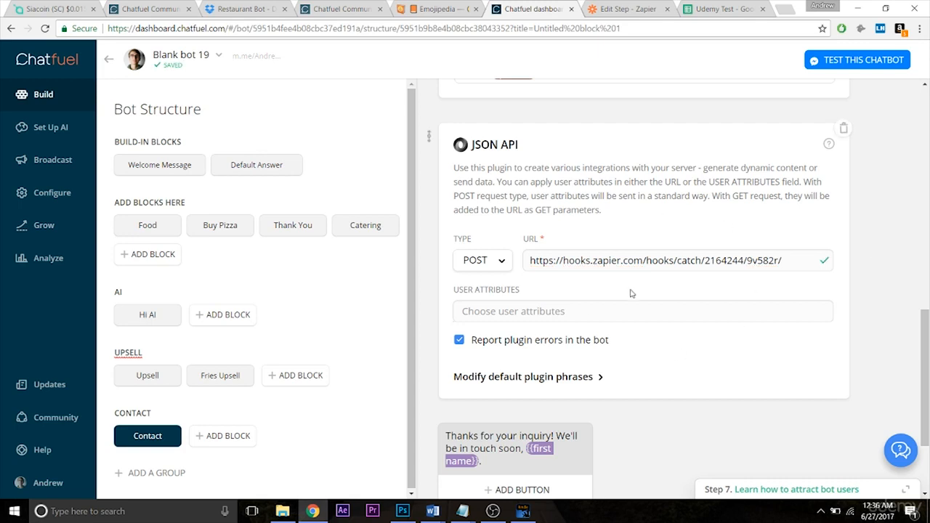
- Add the phone attribute to the JSON API card's user attributes
drag(928, 356, 928, 352)
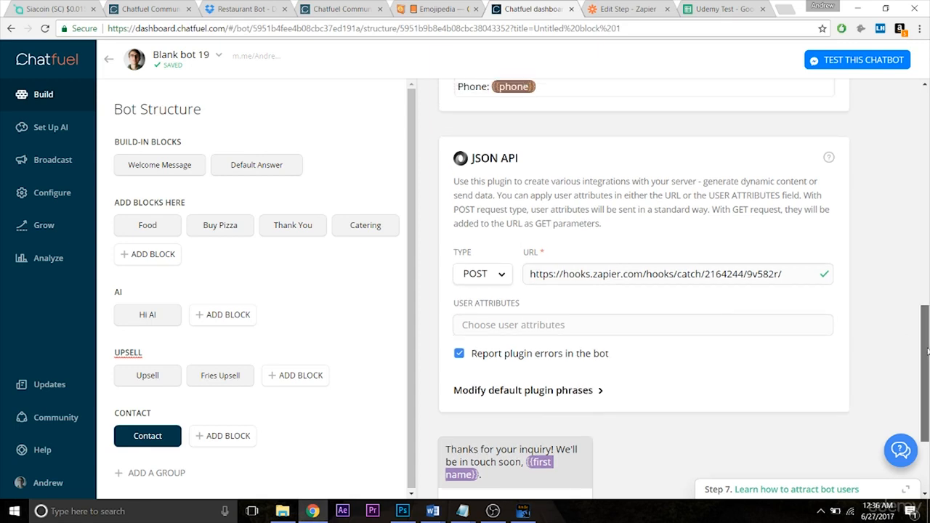
click(646, 12)
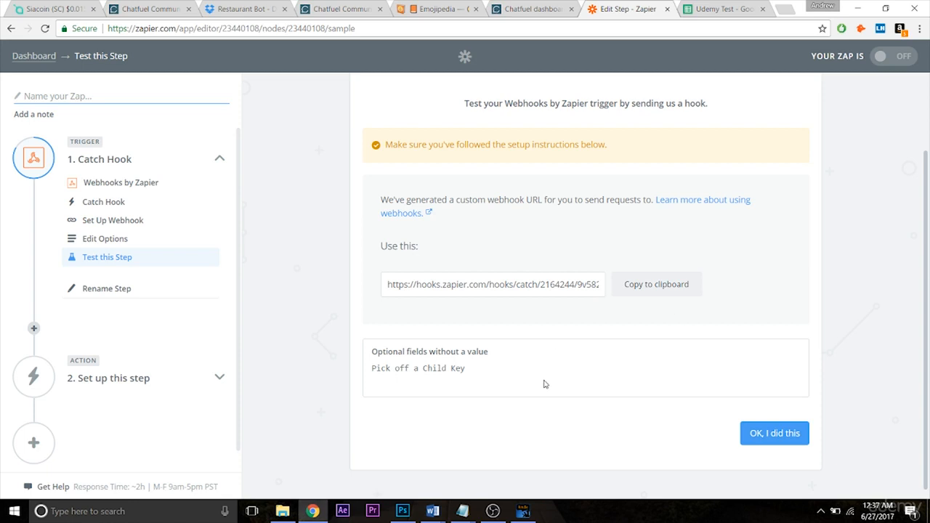
click(520, 11)
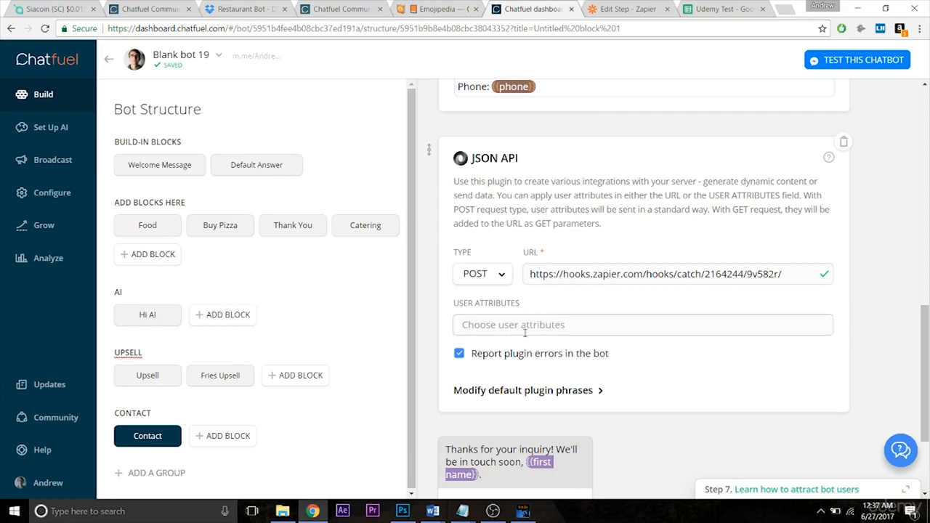
drag(928, 349, 917, 375)
click(512, 259)
text(phone)
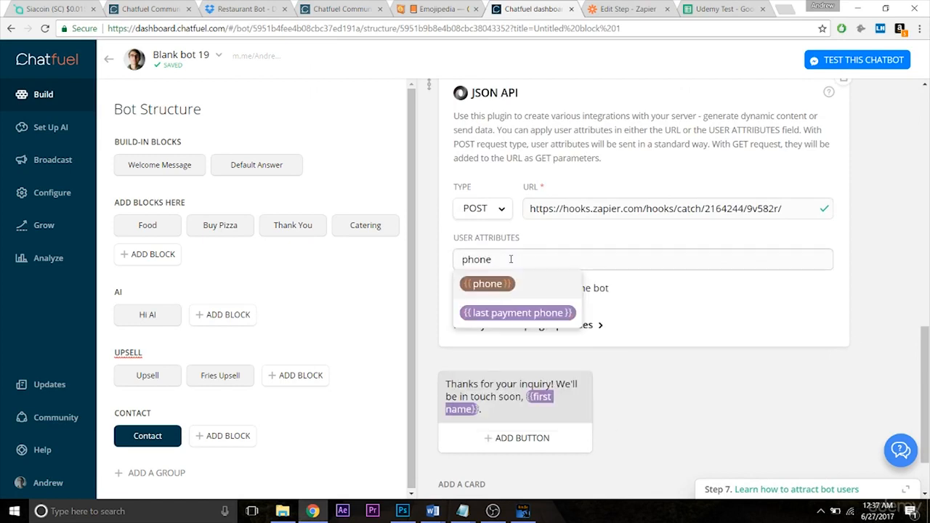
key(Return)
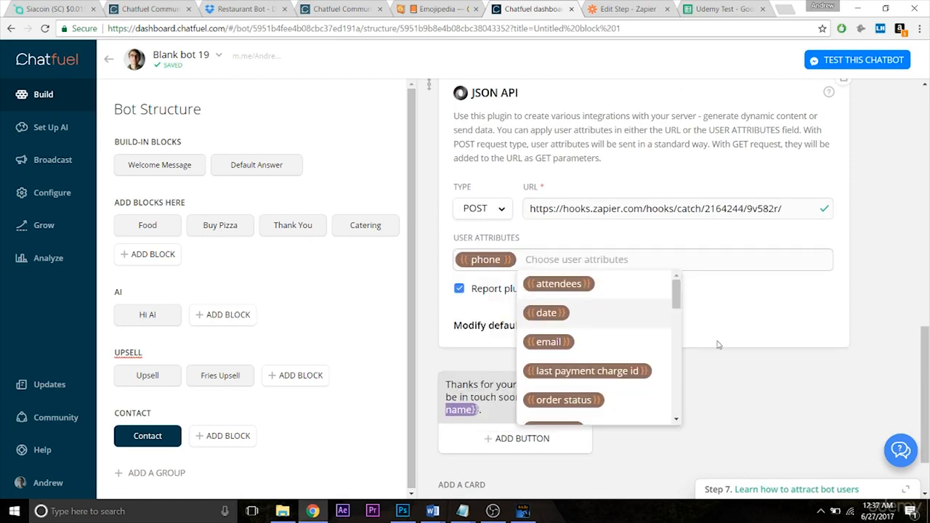
click(746, 407)
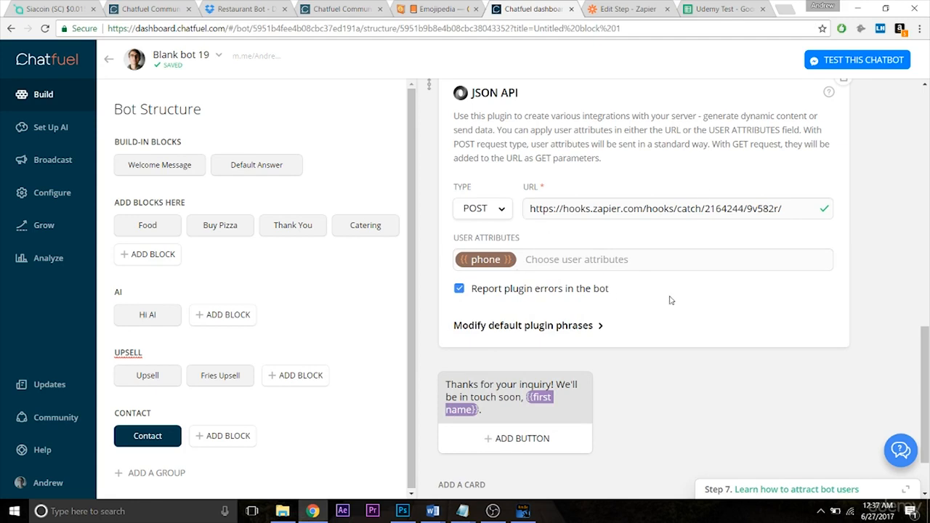
- Test the chatbot in Messenger and choose its Contact quick reply
drag(926, 364, 929, 395)
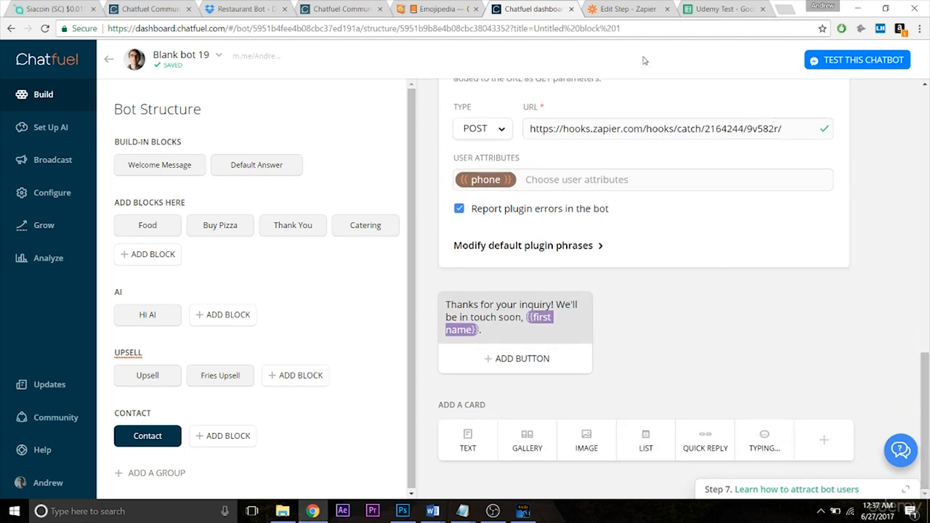
click(622, 9)
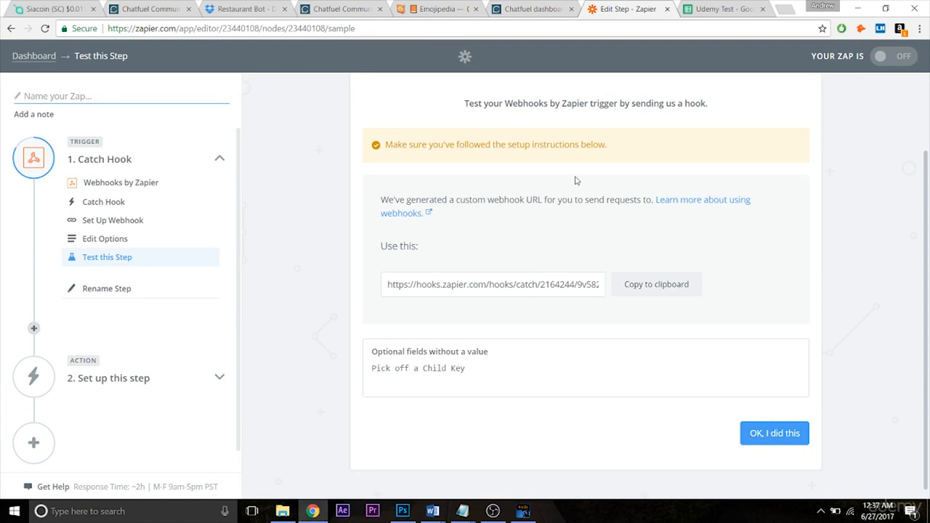
click(528, 10)
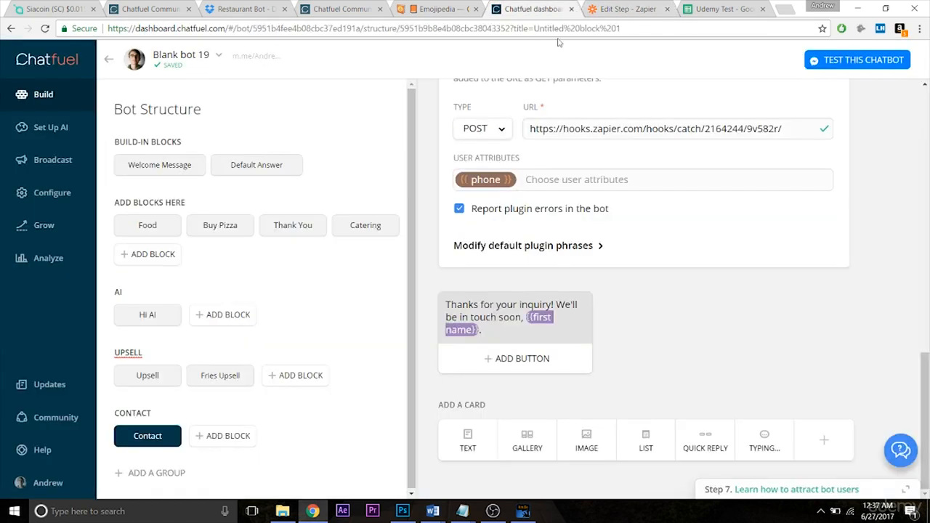
click(836, 64)
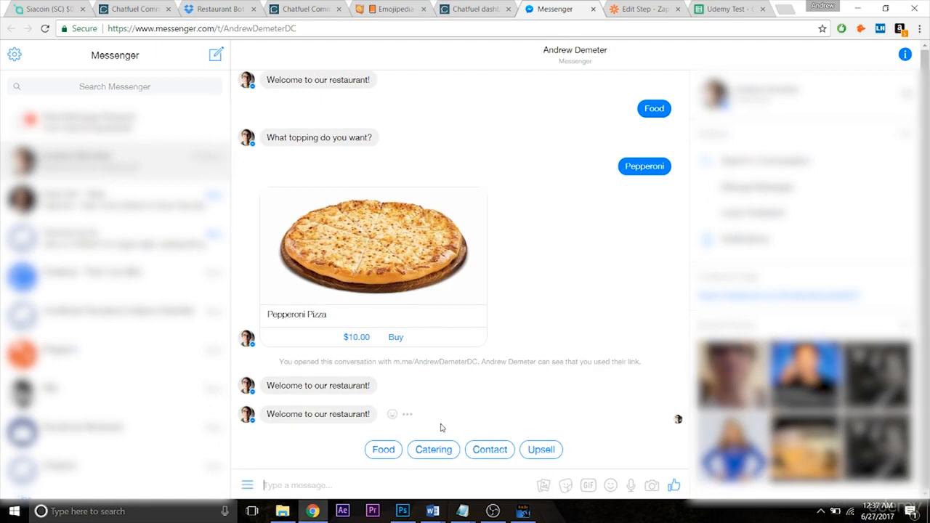
click(486, 450)
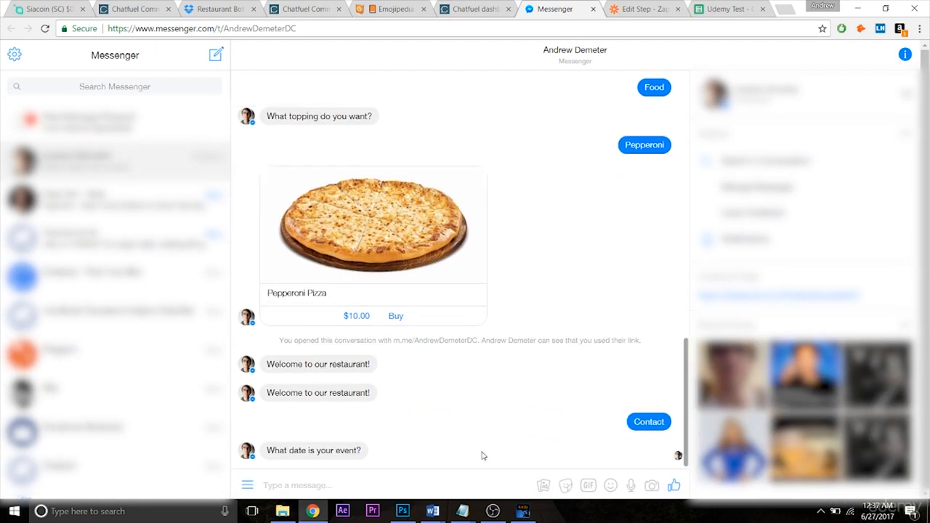
- Answer the bot's questions with 12 as the event date, a sample email, 12 attendees and a sample phone number
text(12)
key(Return)
text(a@a.c)
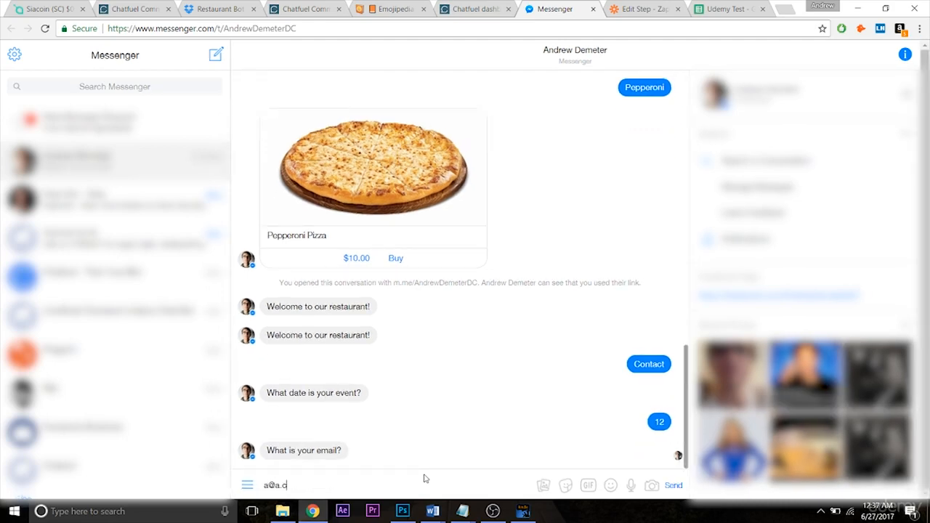
text(om)
key(Return)
text(12)
key(Return)
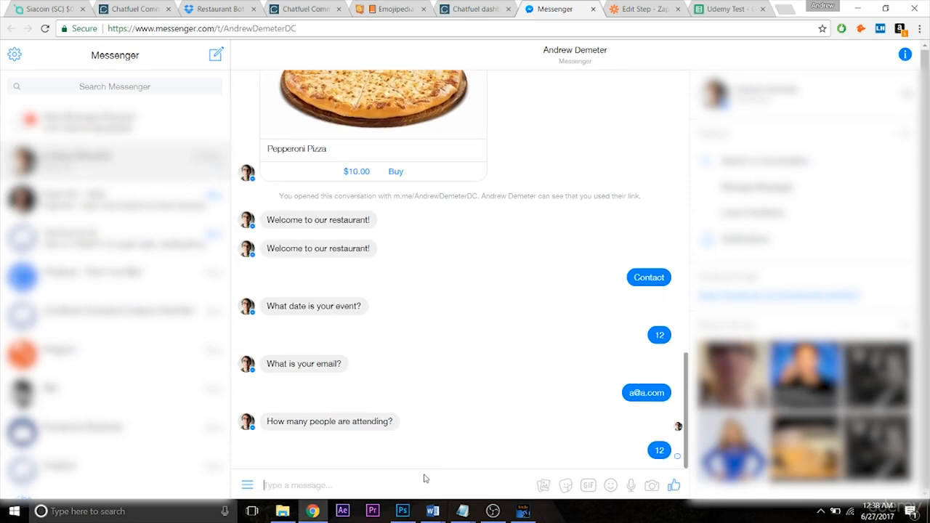
text(1234567890)
key(Return)
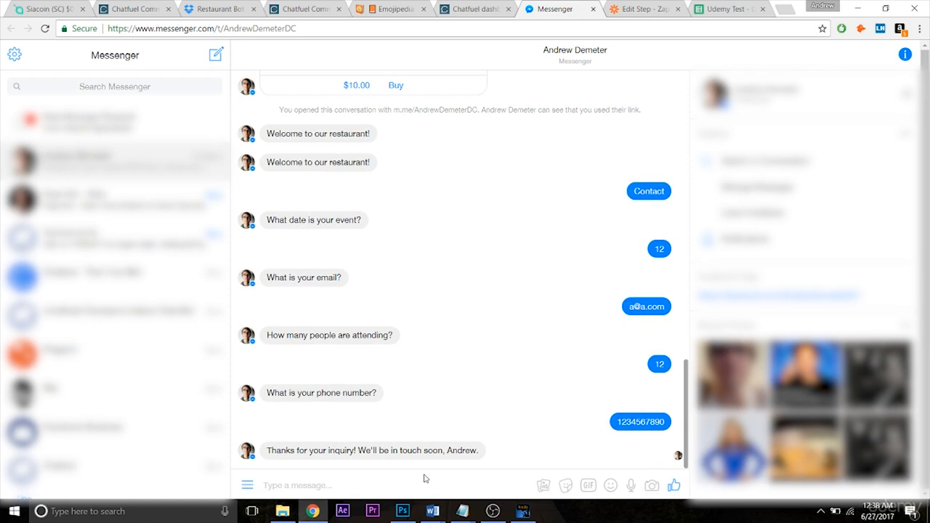
- Return to Zapier and confirm that the test hook has been sent for the Catch Hook trigger
click(636, 11)
click(749, 435)
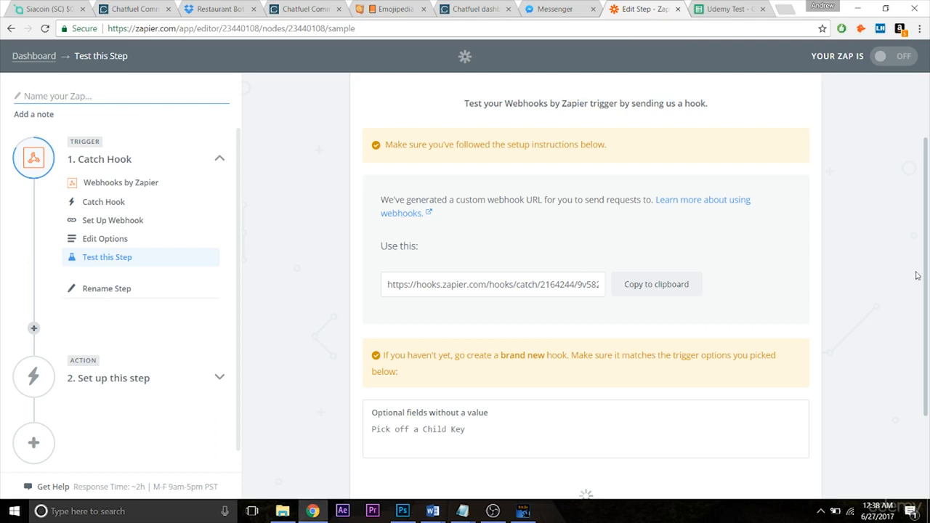
- Review the data received by the Catch Hook test and continue to the Zap's action setup
drag(926, 275, 925, 356)
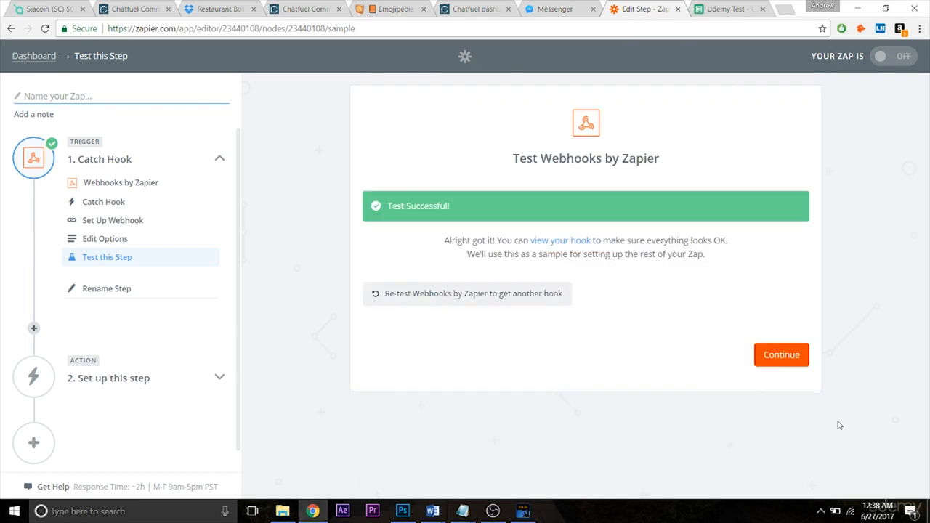
click(548, 247)
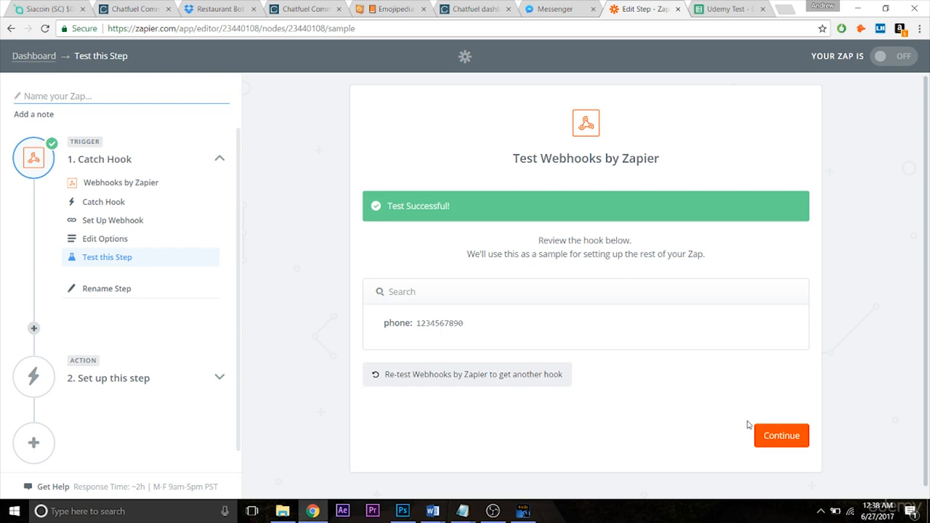
click(772, 437)
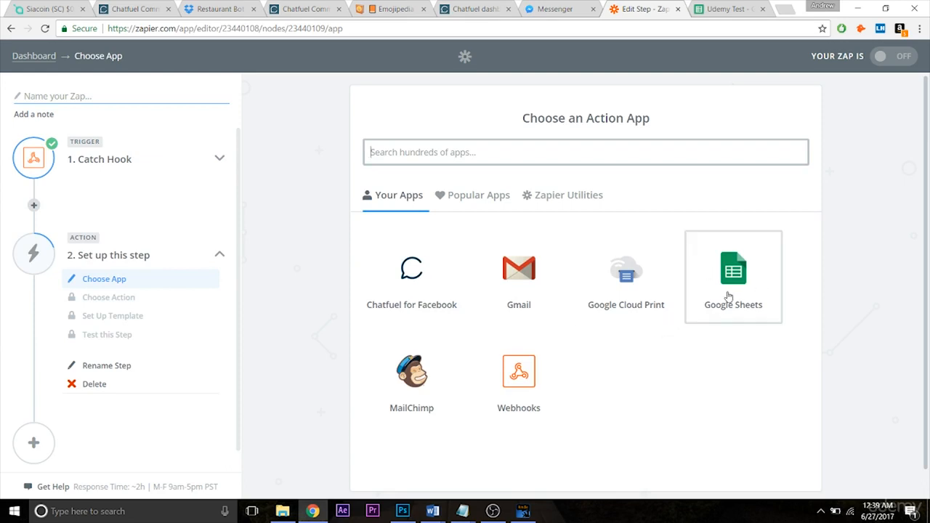
- Set the Zap's action app to Google Sheets with the Create Spreadsheet Row action
text(google sheet)
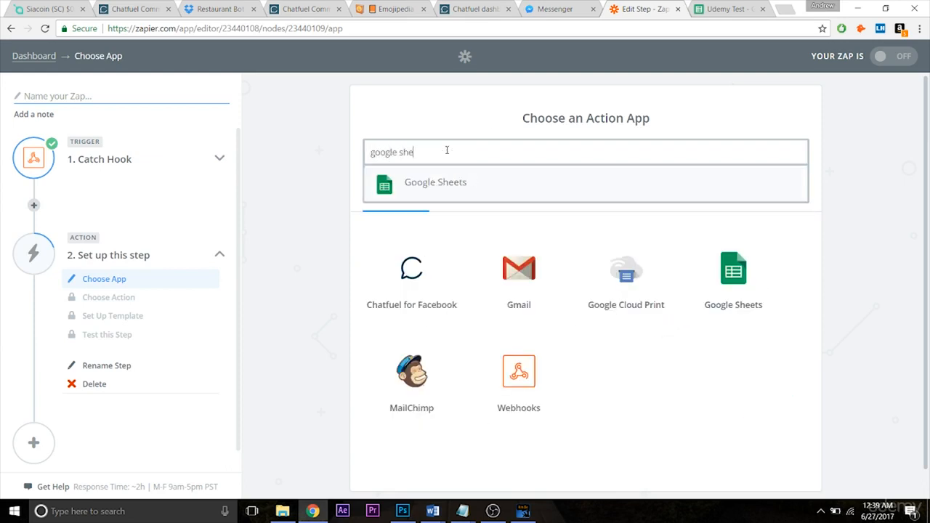
click(430, 183)
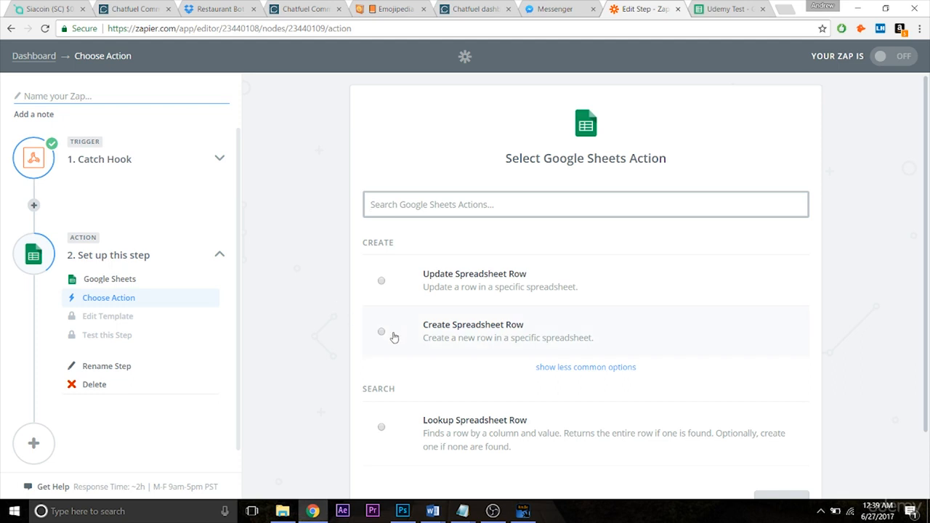
click(394, 336)
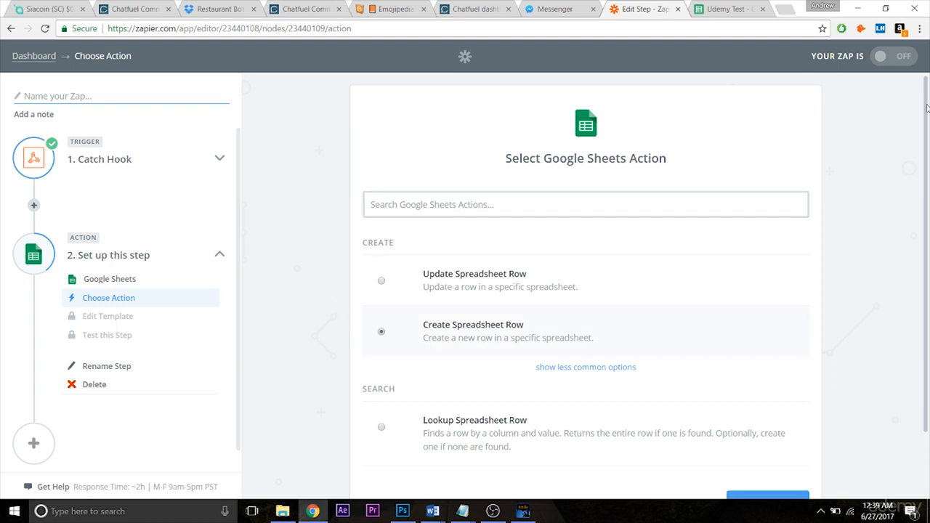
scroll(825, 395, down, 2)
click(772, 430)
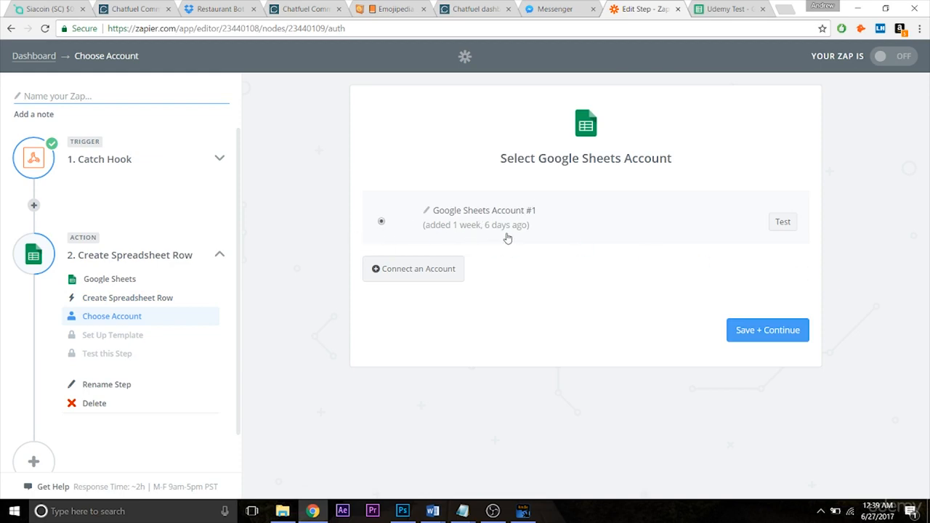
- Connect a second Google Sheets account, grant Zapier access to it, and save it as the action's account
click(725, 10)
click(656, 12)
click(458, 270)
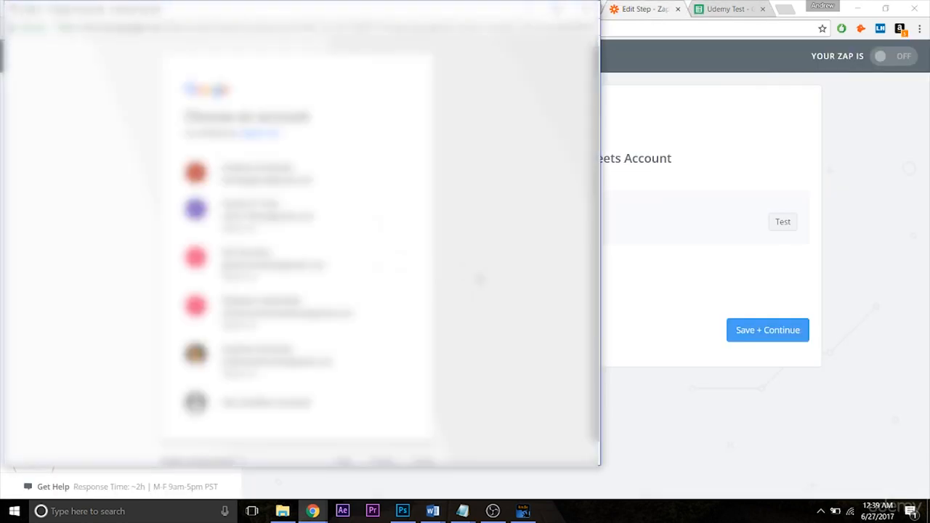
click(248, 183)
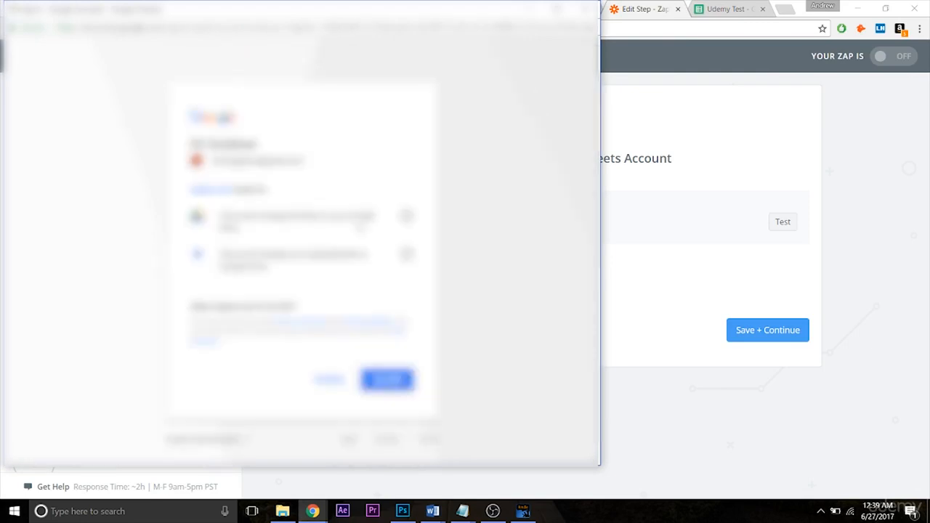
click(386, 380)
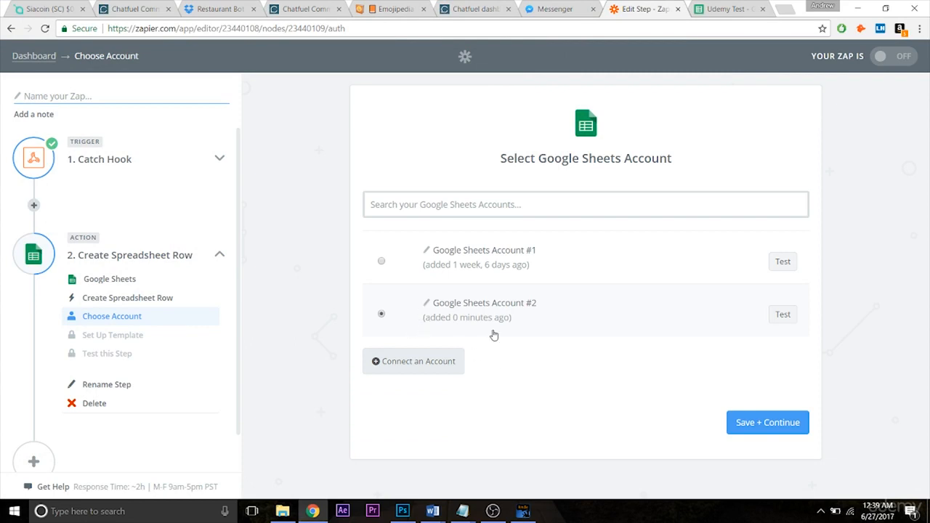
click(746, 426)
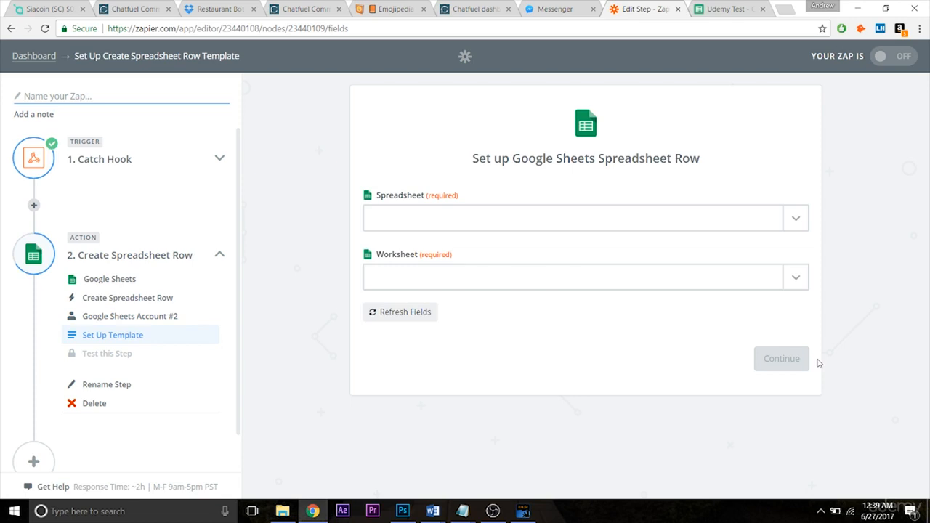
- Set the spreadsheet to Udemy Test and the worksheet to Sheet1, checking the worksheet name in Google Sheets
click(796, 229)
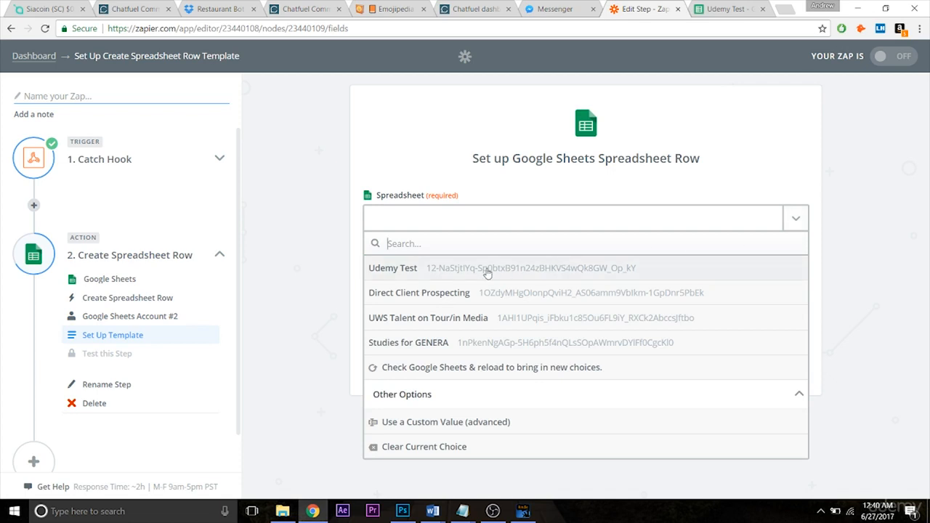
click(436, 273)
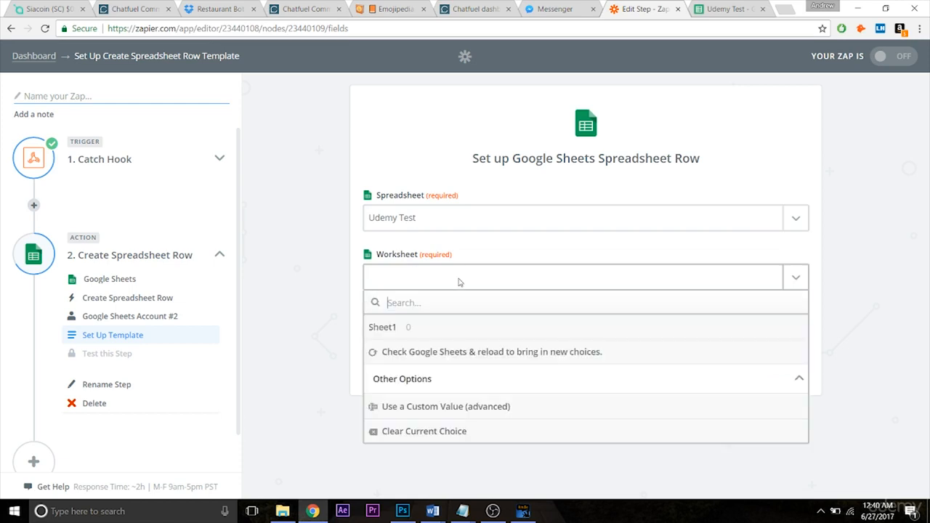
click(418, 328)
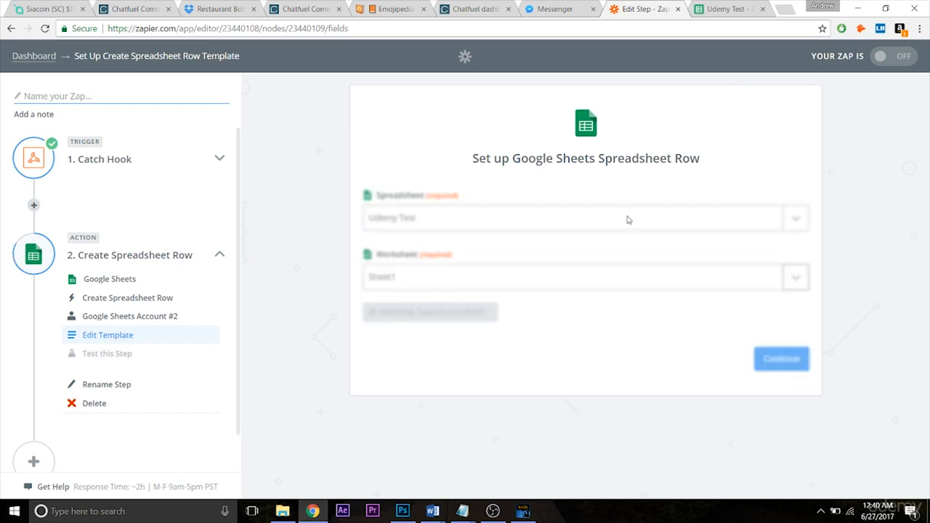
click(724, 9)
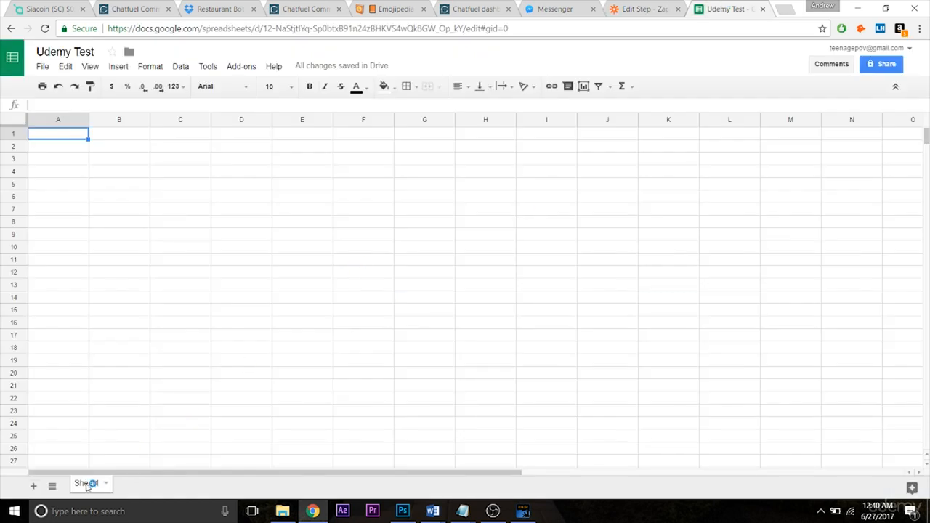
click(634, 8)
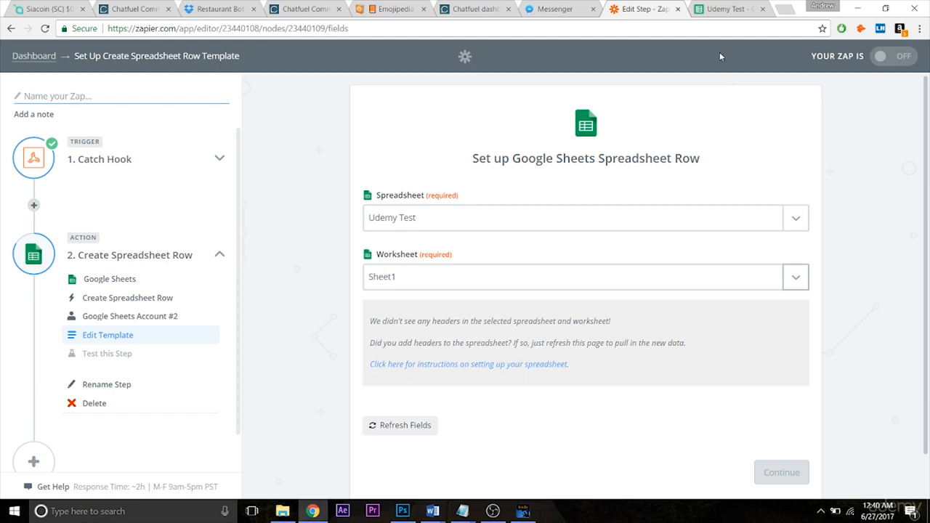
- Try entering Phone in cell A2 of the Udemy Test spreadsheet and refreshing the fields in Zapier
click(734, 10)
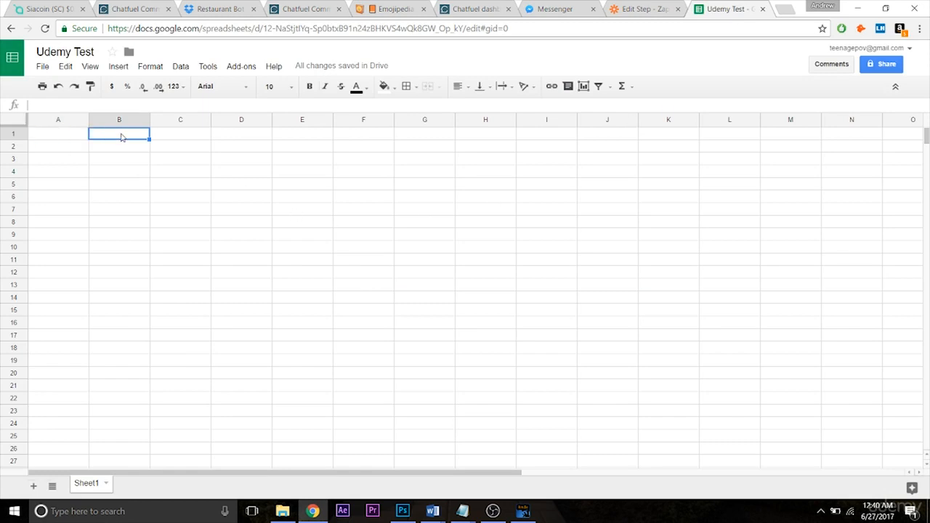
click(59, 147)
text(Phone)
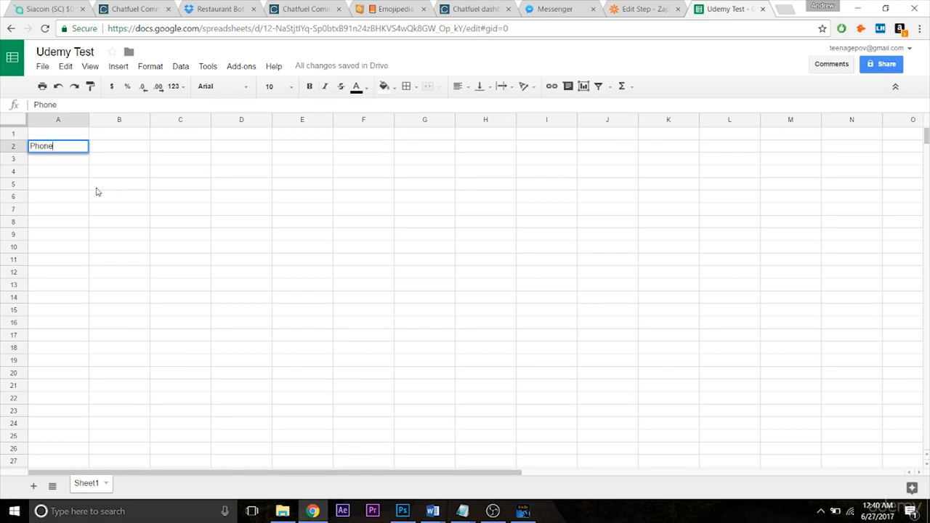
click(97, 190)
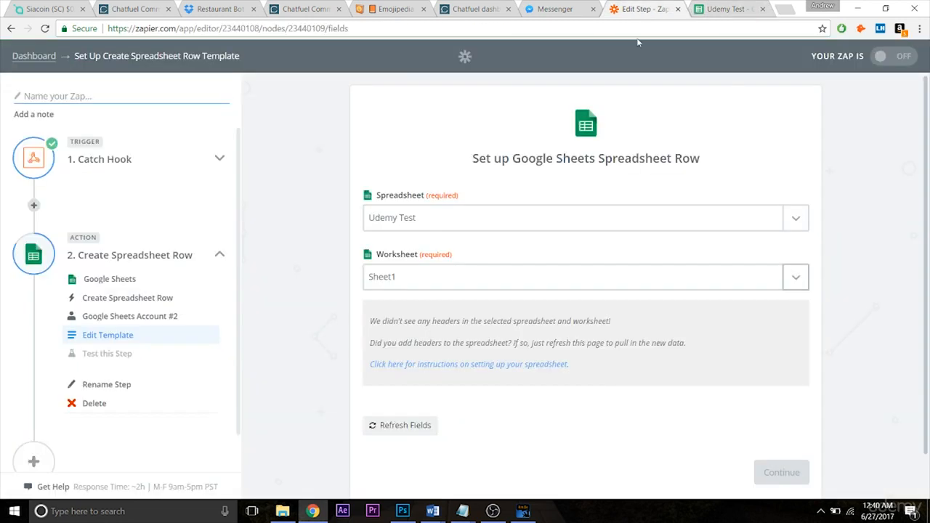
click(640, 9)
click(405, 426)
- Enter Phone as the header in cell B1, clear cell A2, and refresh the action's fields in Zapier
click(738, 9)
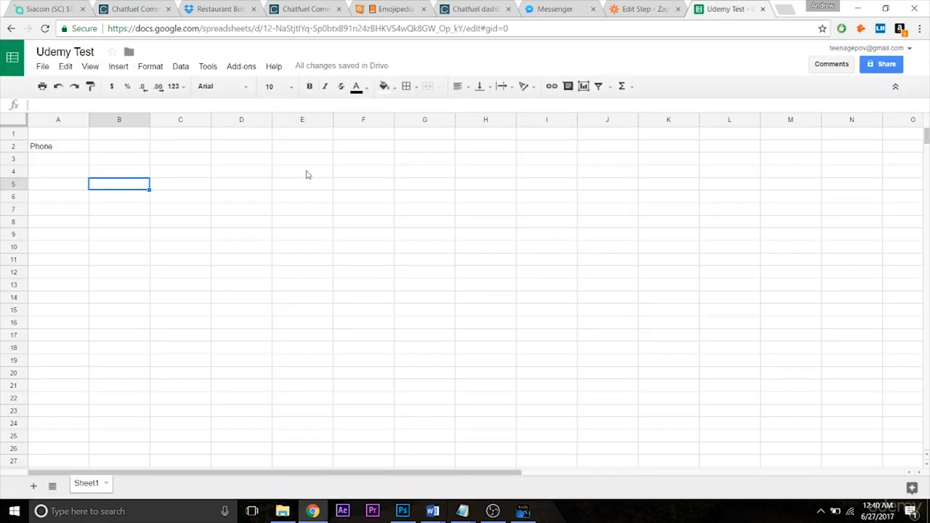
click(103, 135)
text(Phone)
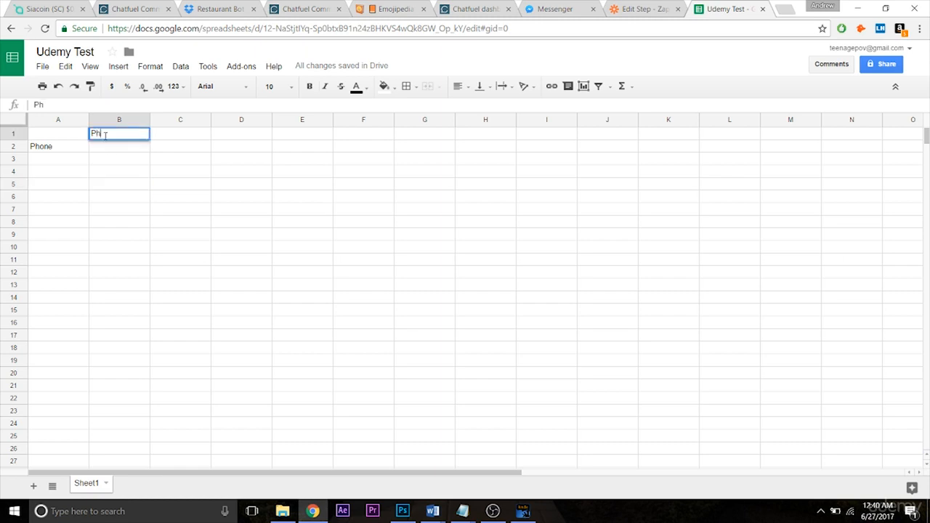
click(62, 146)
key(Delete)
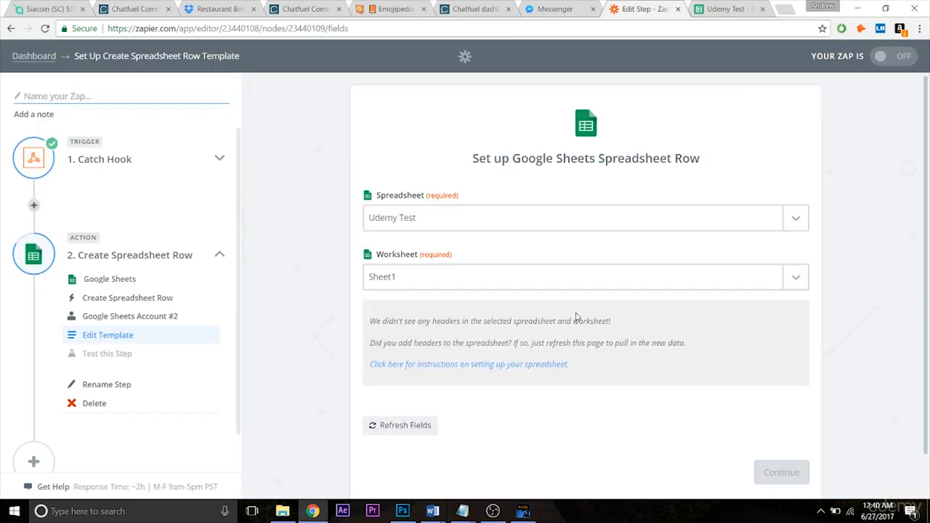
click(399, 429)
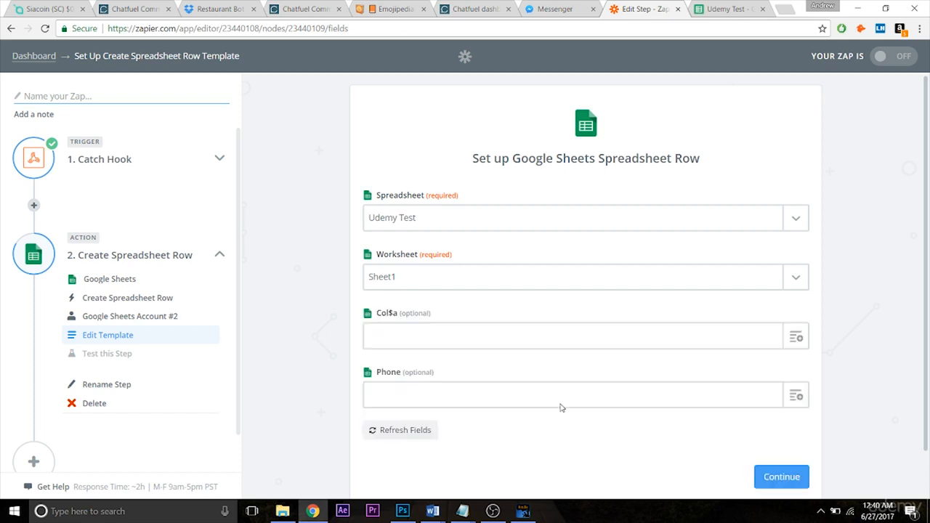
- Map the Catch Hook's Phone value to both the Col$a and Phone fields of the spreadsheet row
click(476, 336)
click(796, 338)
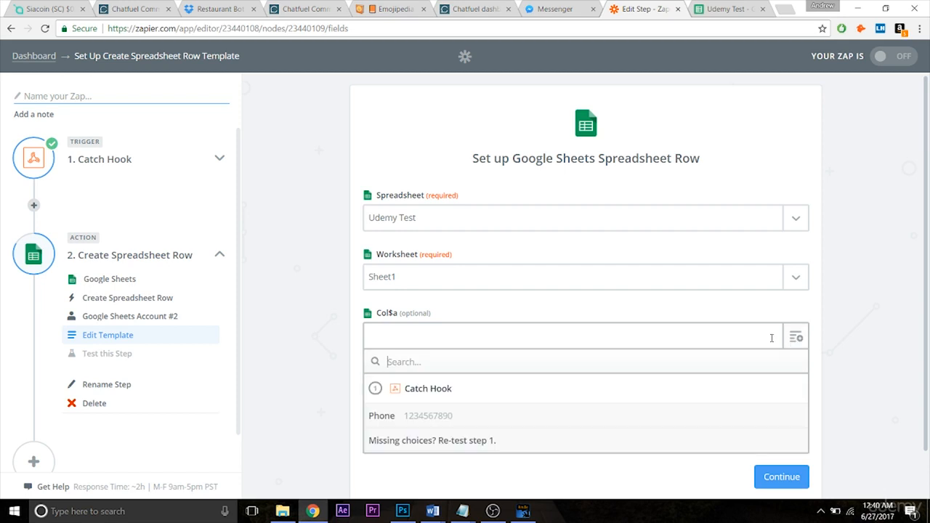
click(427, 421)
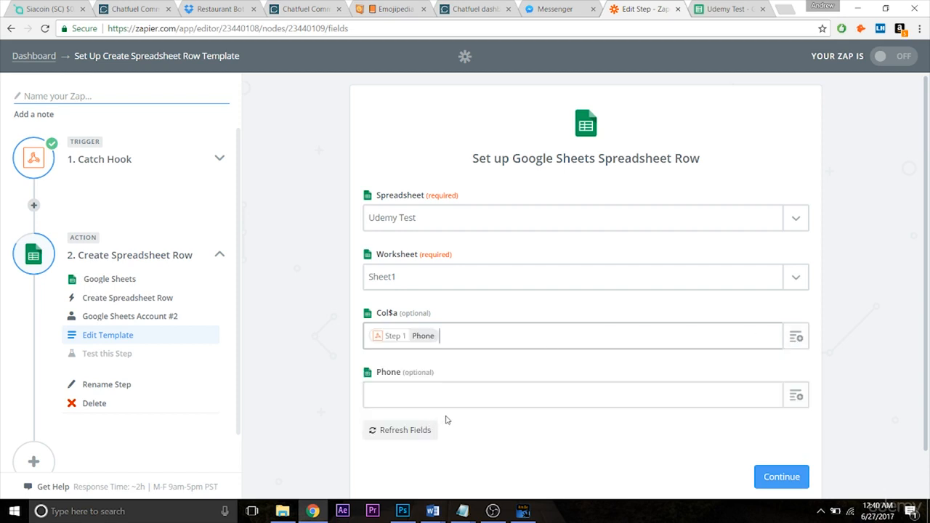
click(794, 399)
click(502, 482)
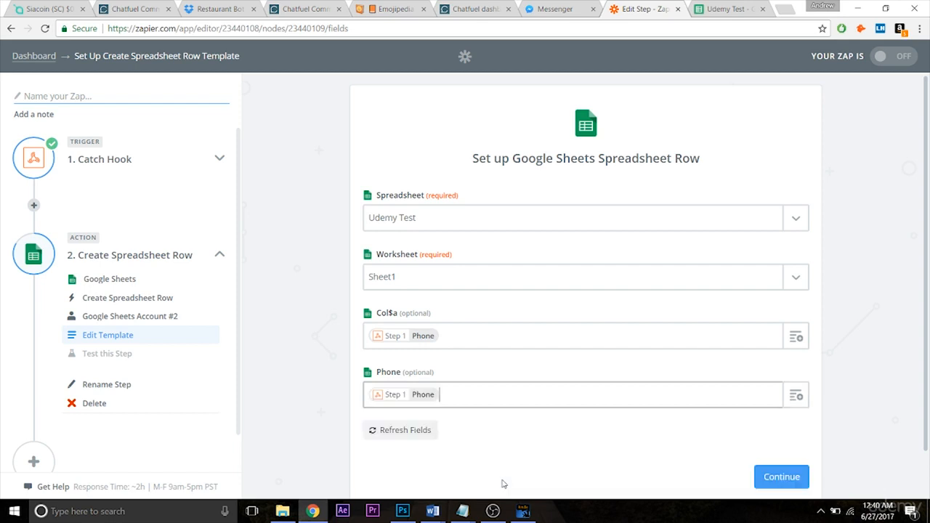
click(284, 389)
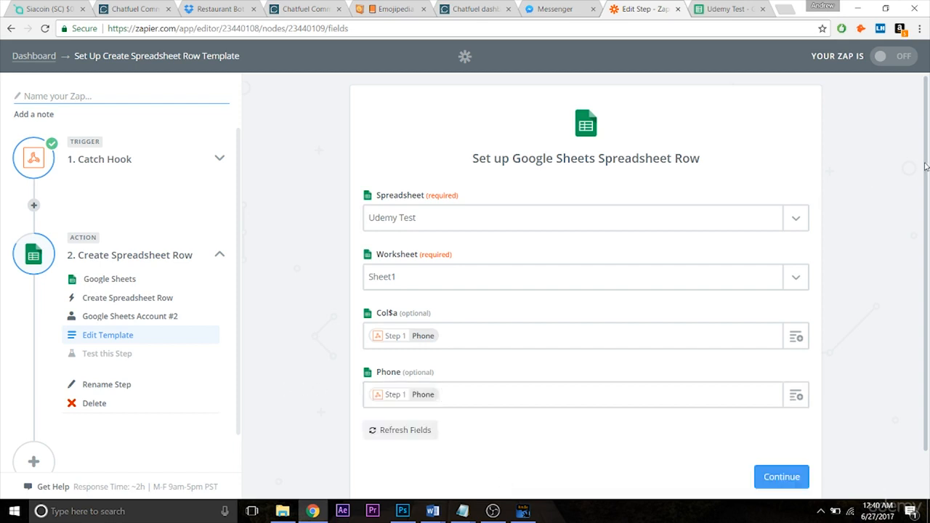
- Check the column headers in the Udemy Test sheet and clear the Col$a field in Zapier
drag(926, 168, 926, 207)
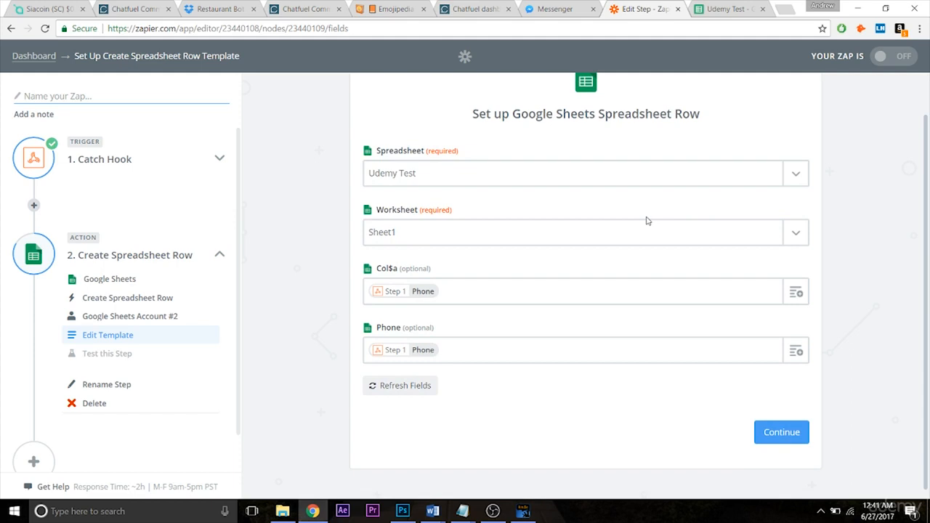
click(725, 7)
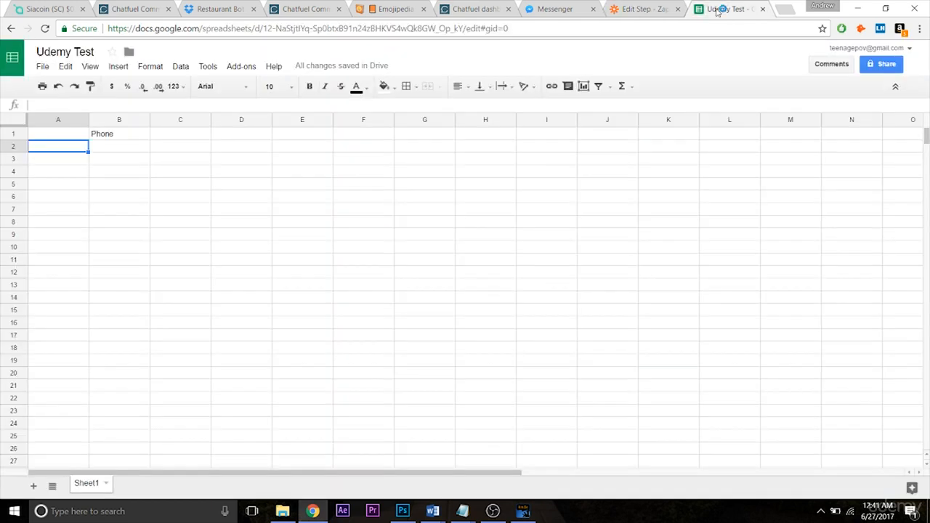
click(650, 10)
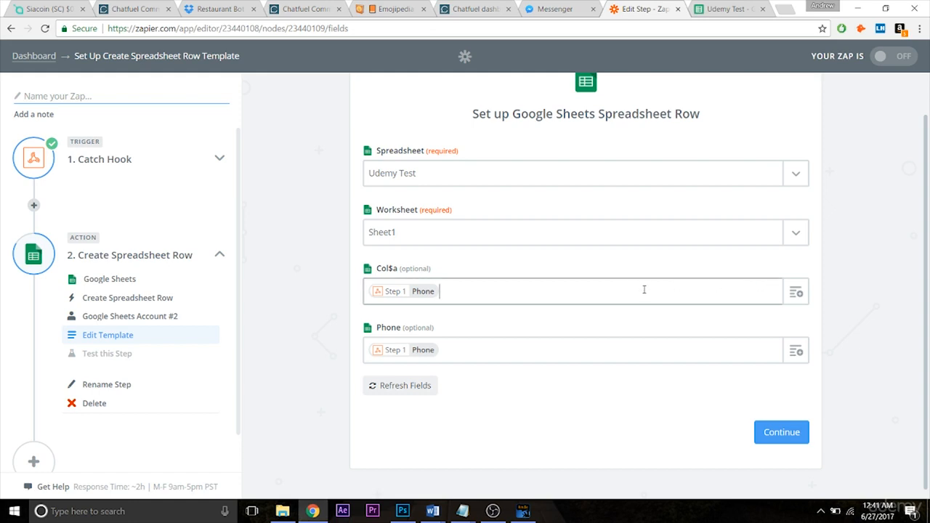
key(BackSpace)
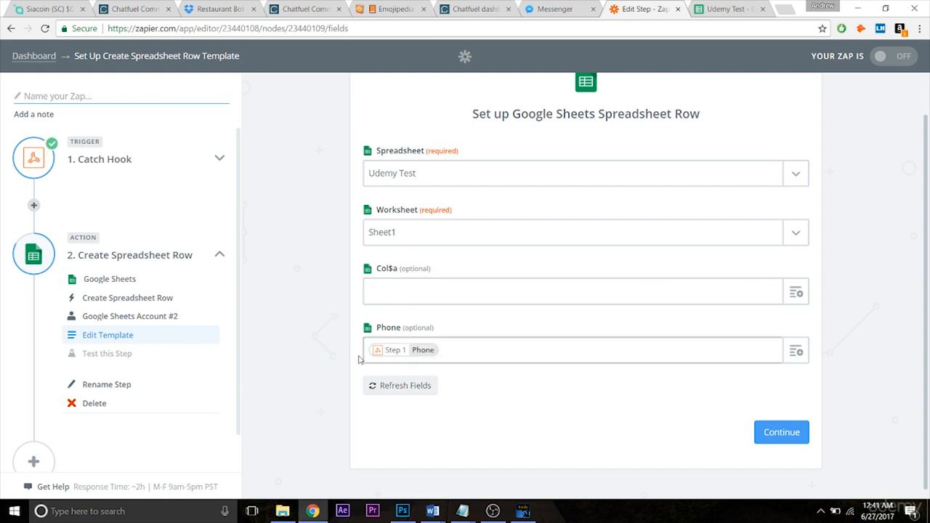
- Create the test row in Google Sheets and finish the Zap's step setup
click(791, 443)
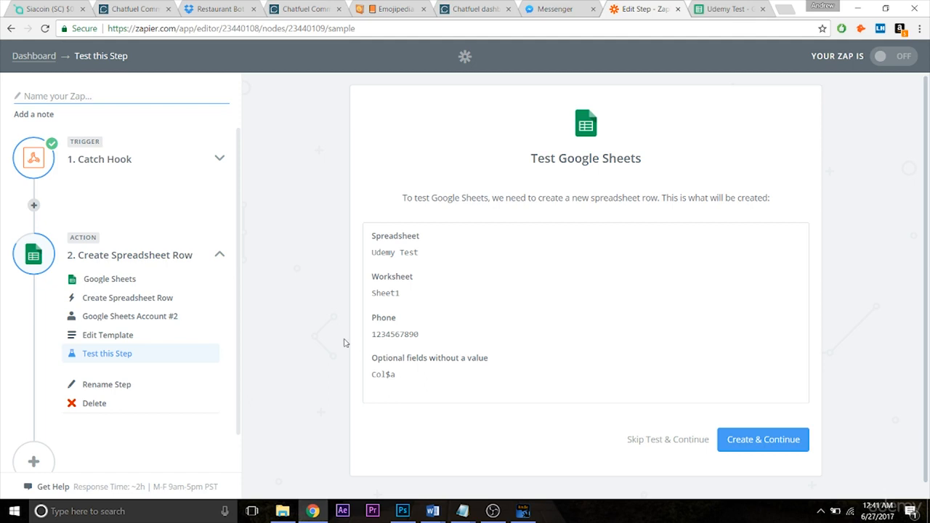
click(771, 449)
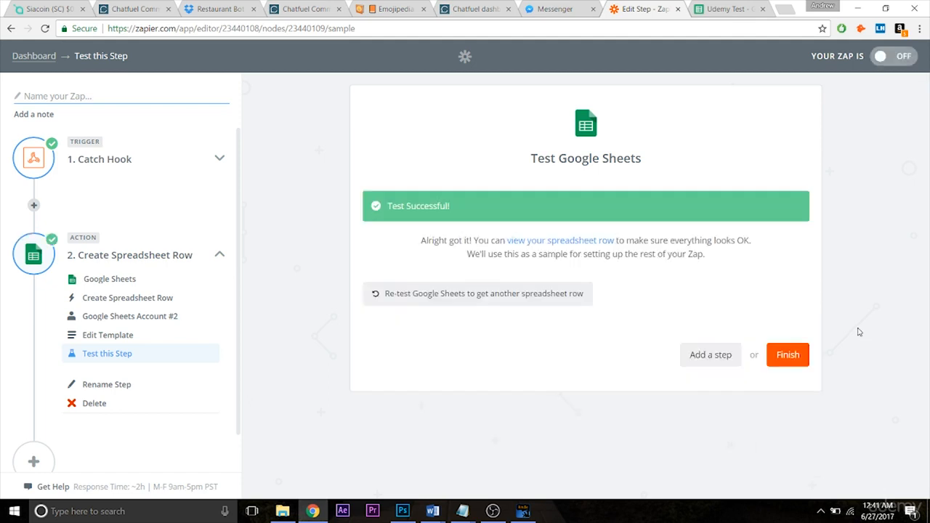
click(785, 355)
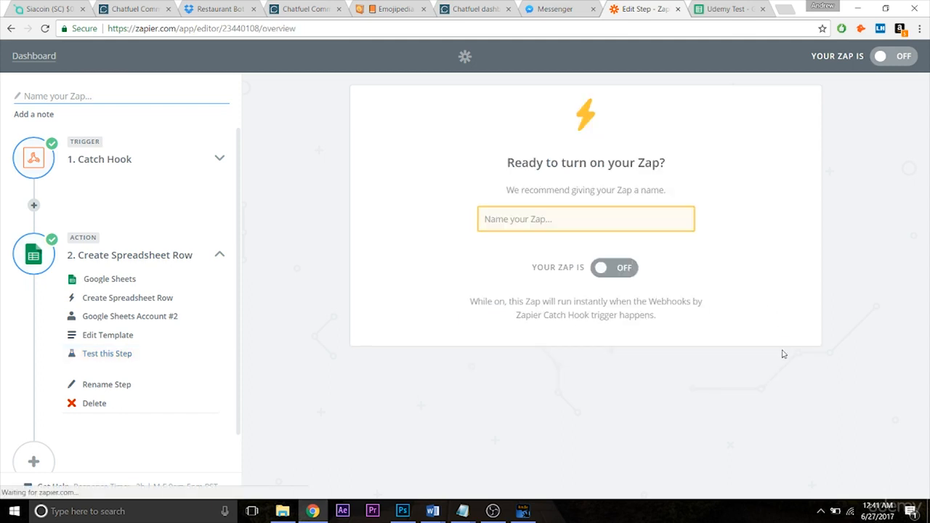
click(542, 225)
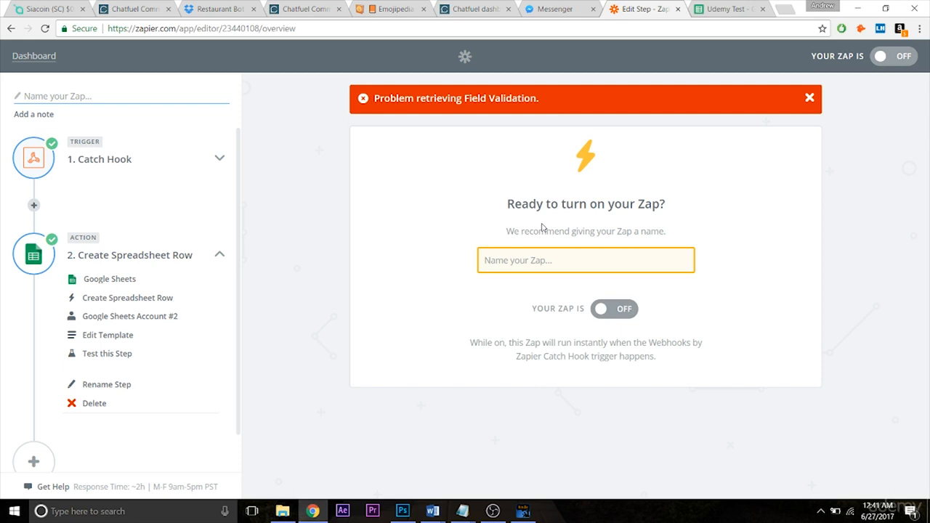
- Name the Zap Contact Update, turn it on, and dismiss the field validation error
text(Contact Update)
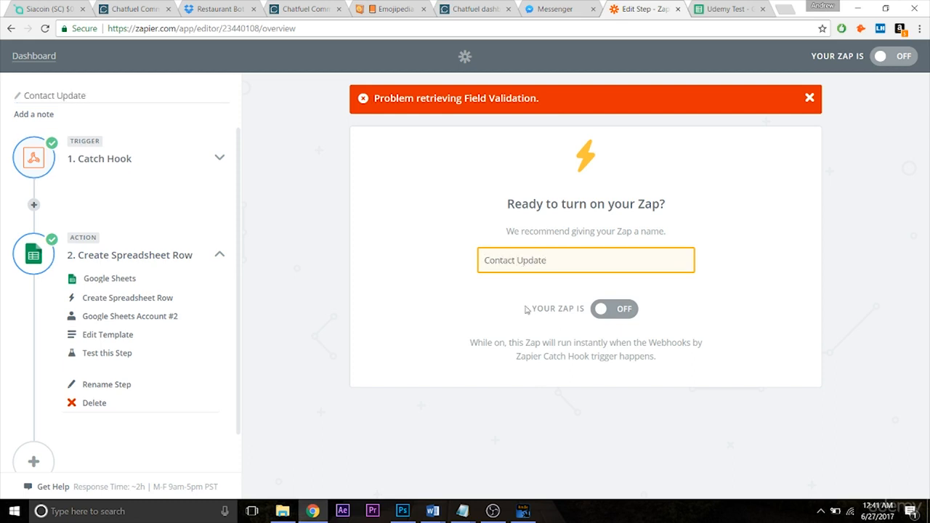
click(633, 310)
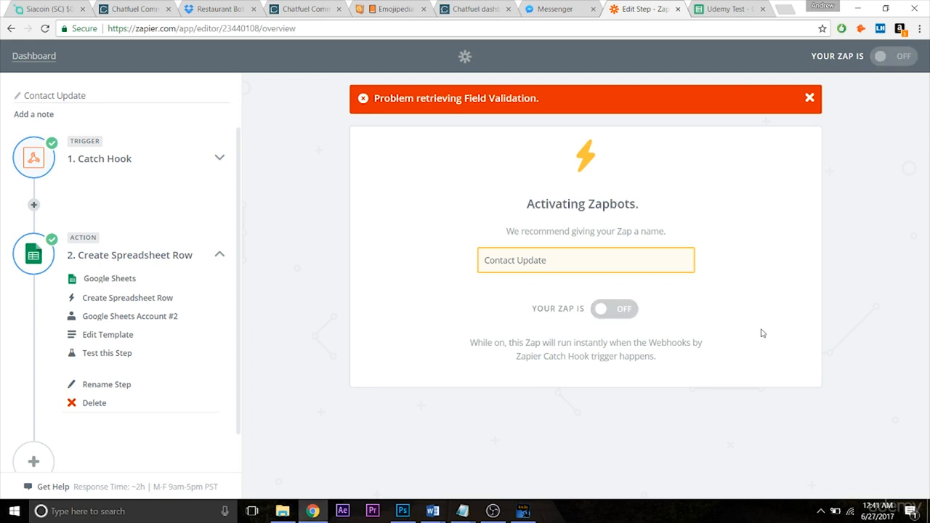
click(810, 98)
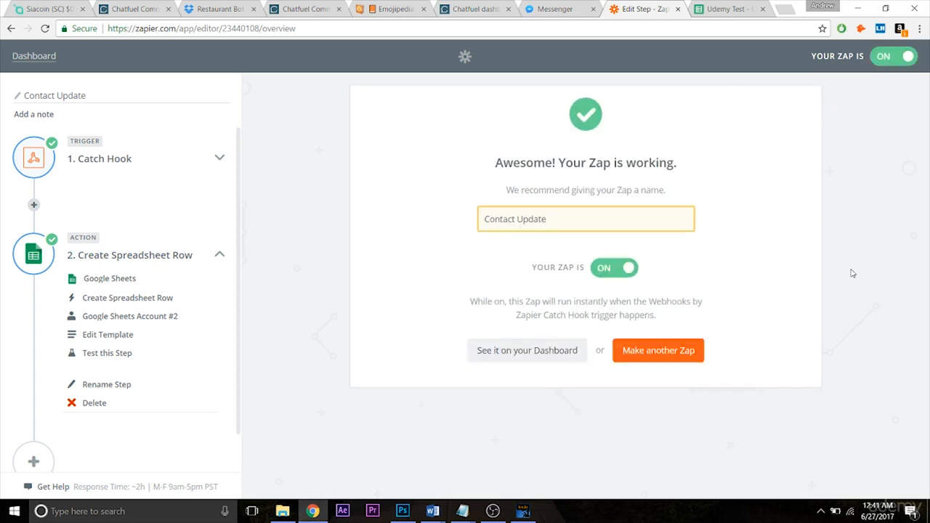
- Check the rows in the Udemy Test sheet and review the previous Contact conversation in Messenger
click(729, 10)
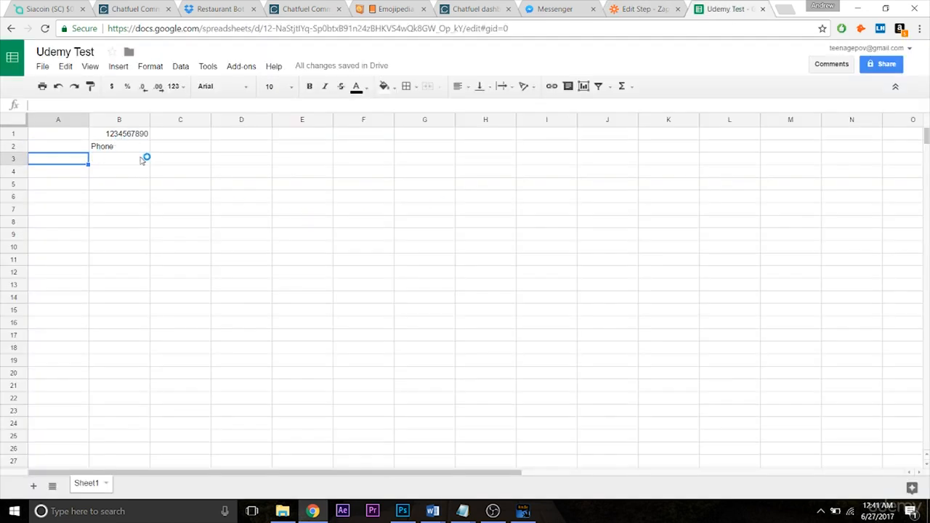
click(639, 8)
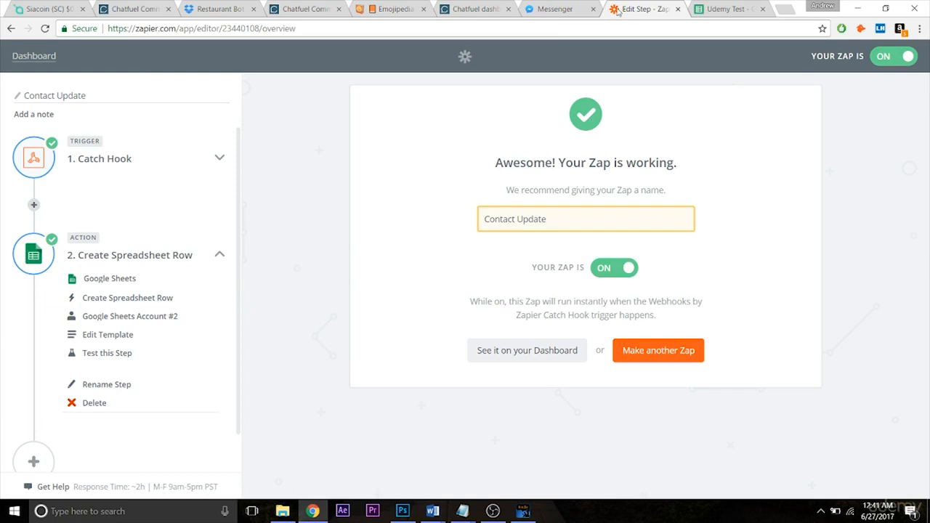
click(553, 10)
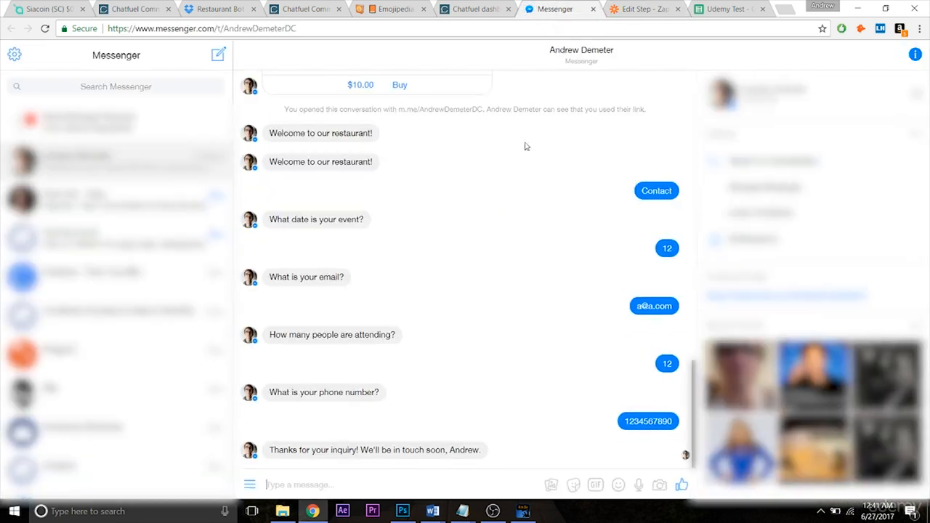
- Relaunch the chatbot test from the Chatfuel dashboard and choose the Contact option in the Messenger conversation
click(483, 15)
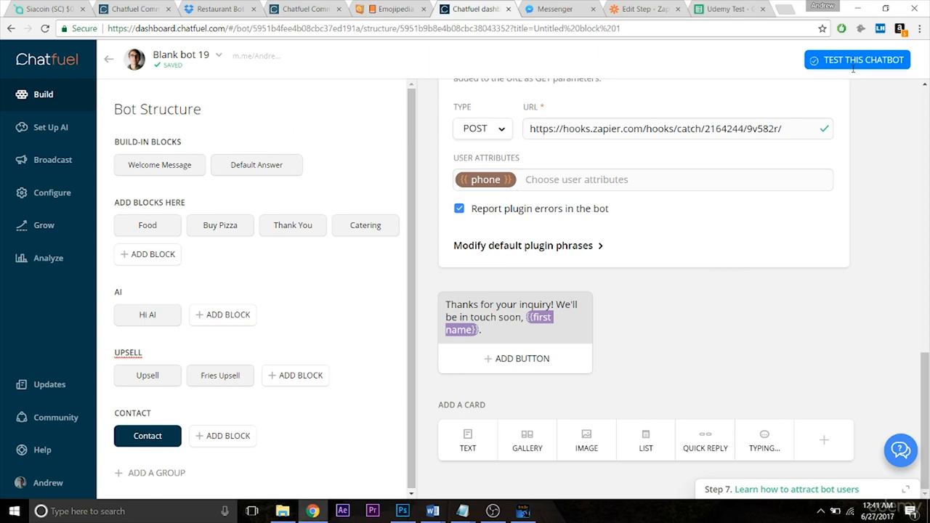
click(564, 12)
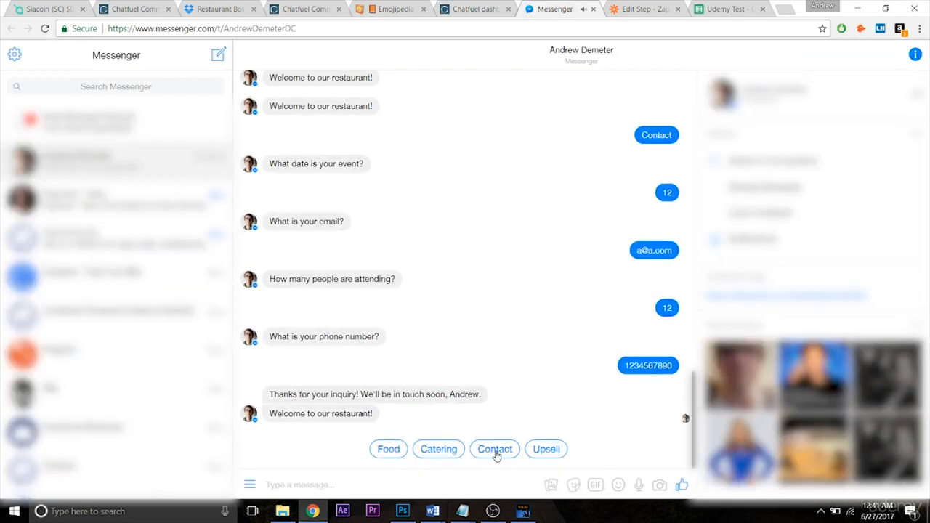
click(496, 452)
- Answer the bot's event date question with 1 and send a test e-mail address for the email question
click(451, 482)
text(1)
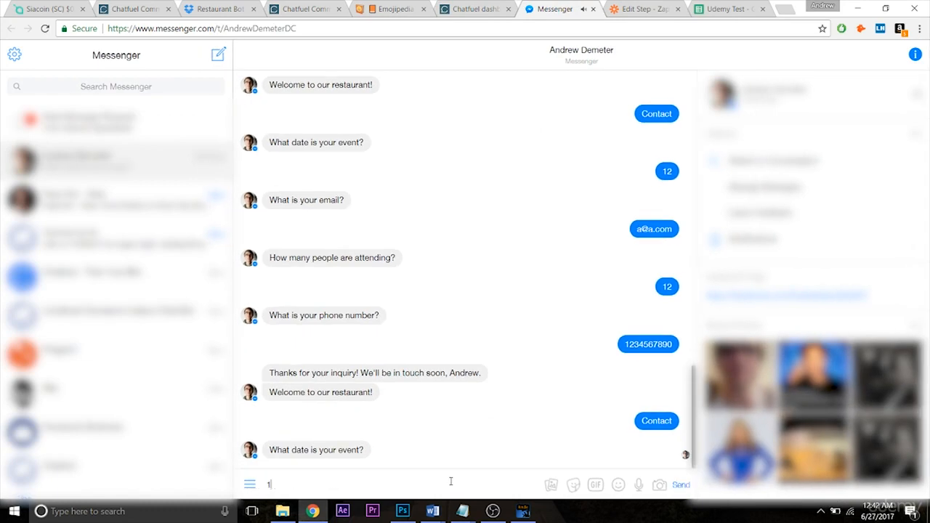
key(Return)
text(a@a.)
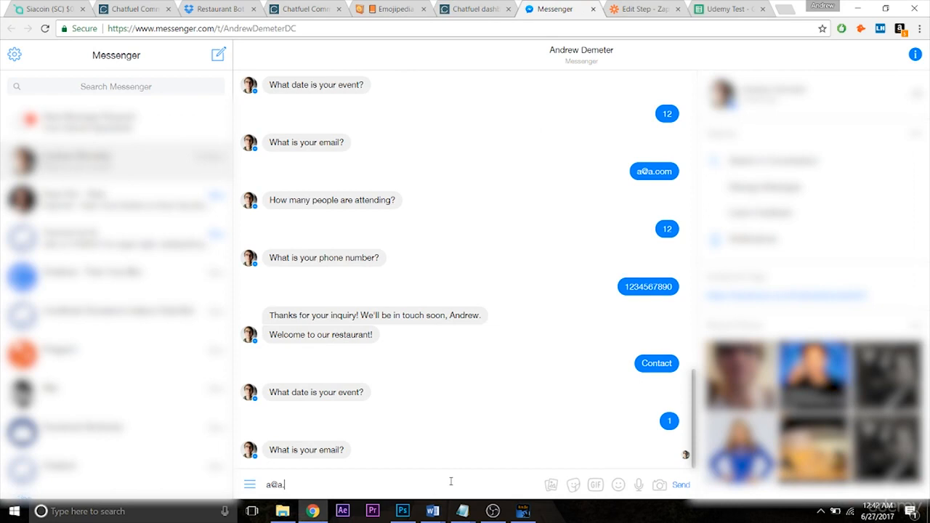
text(cdom)
key(Return)
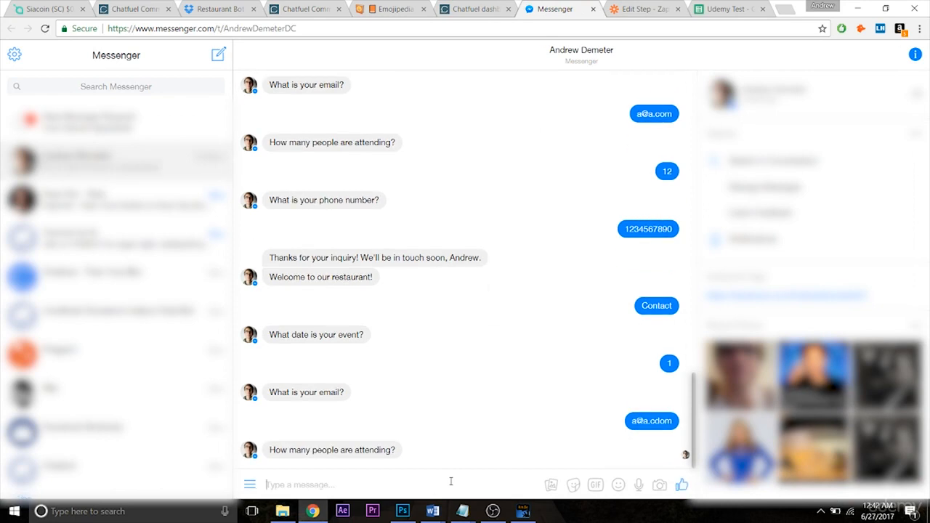
- Answer 1 for the number of people attending and send a new test phone number to complete the inquiry
text(1)
key(Return)
text(12)
key(BackSpace)
key(BackSpace)
text(098765432)
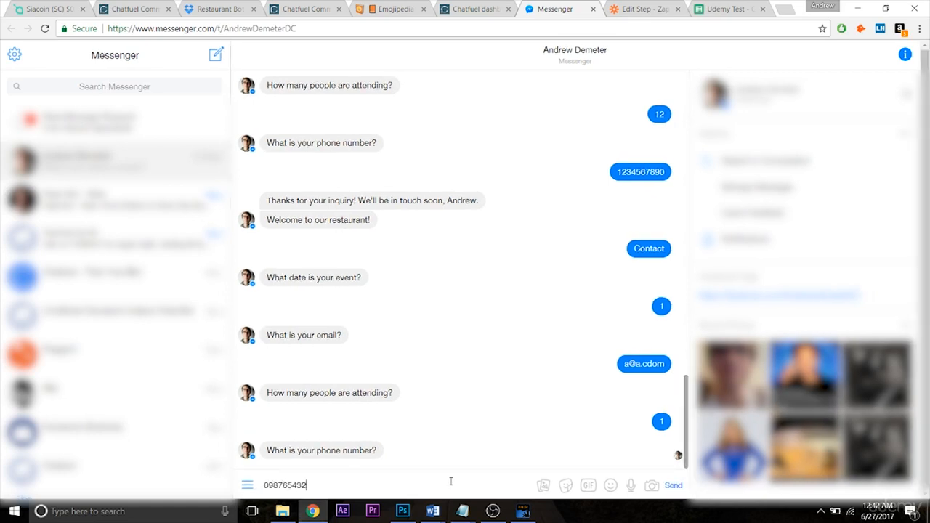
text(1)
key(Return)
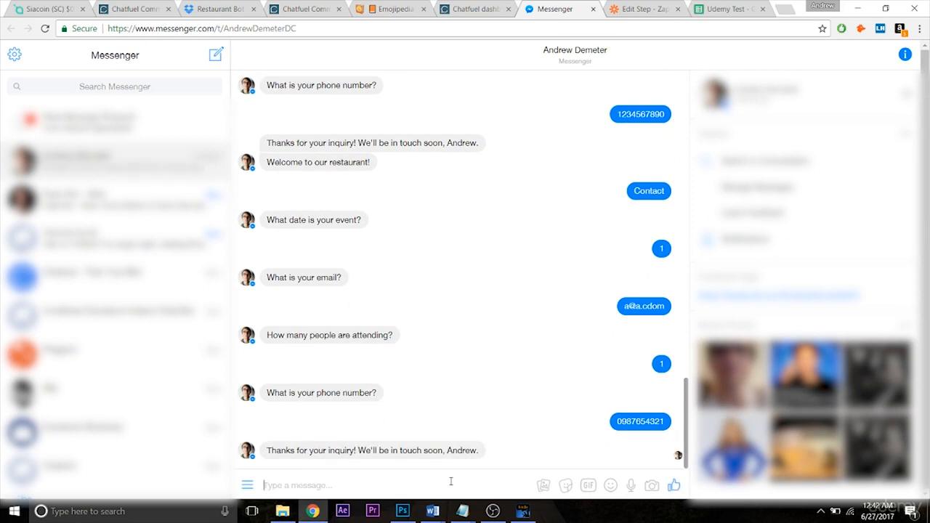
- Check column B of the Udemy Test sheet for the newly submitted phone number
click(646, 9)
click(727, 9)
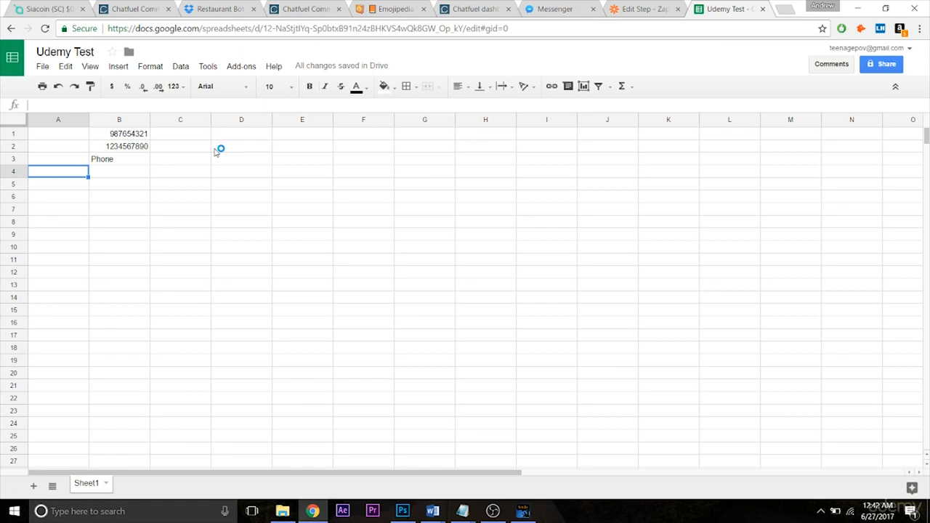
click(124, 196)
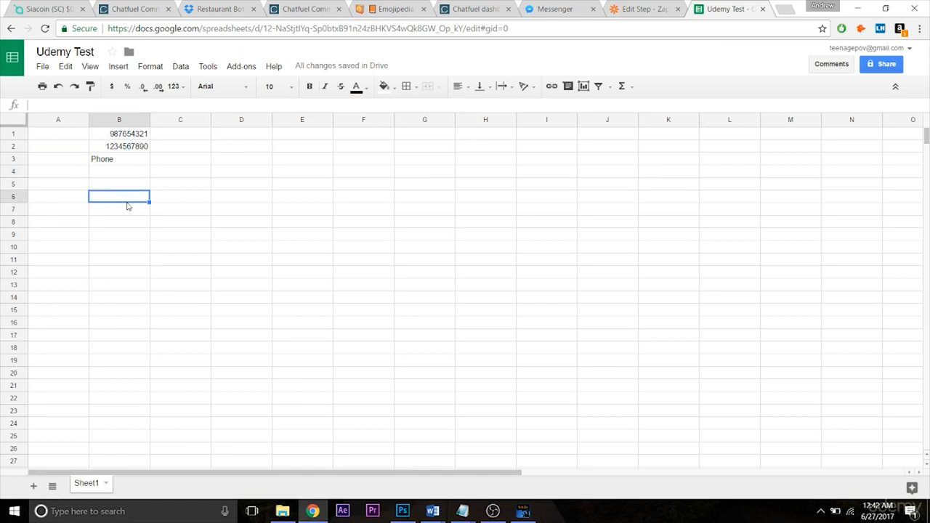